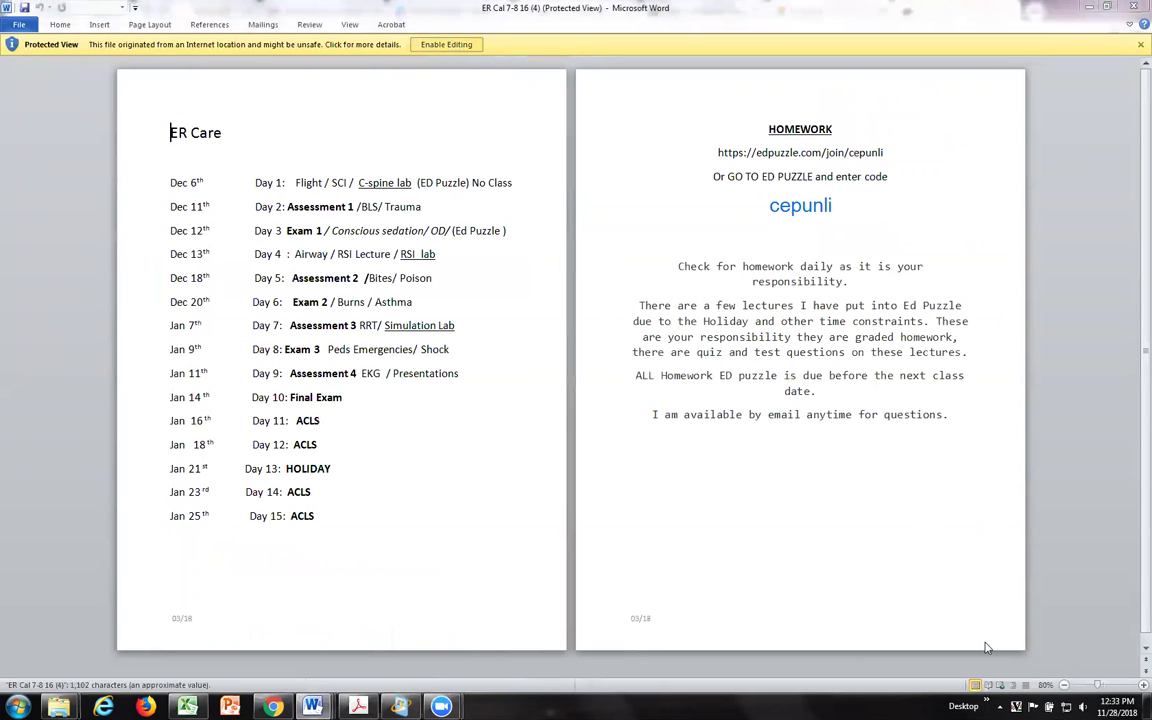
# - Enlarge the ER Care calendar and review the class schedule from Day 1 through Day 15
pyautogui.click(1120, 686)
pyautogui.moveTo(1120, 686); pyautogui.dragTo(1108, 686)
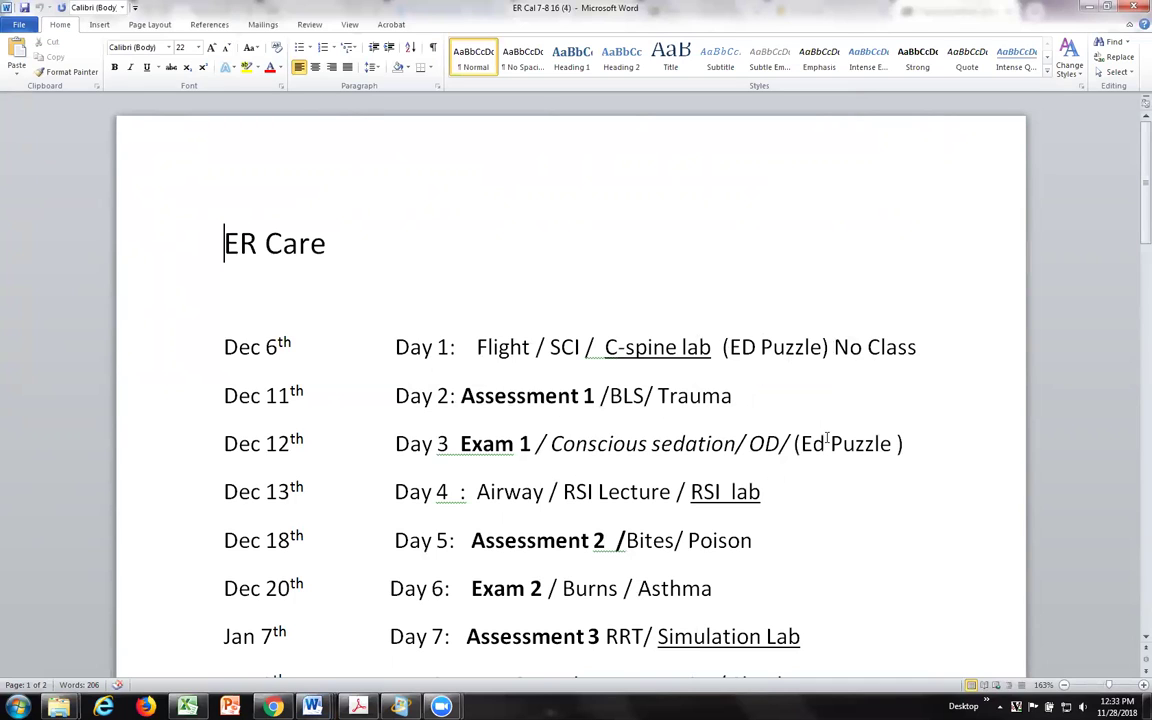
pyautogui.scroll(-1, 855, 450)
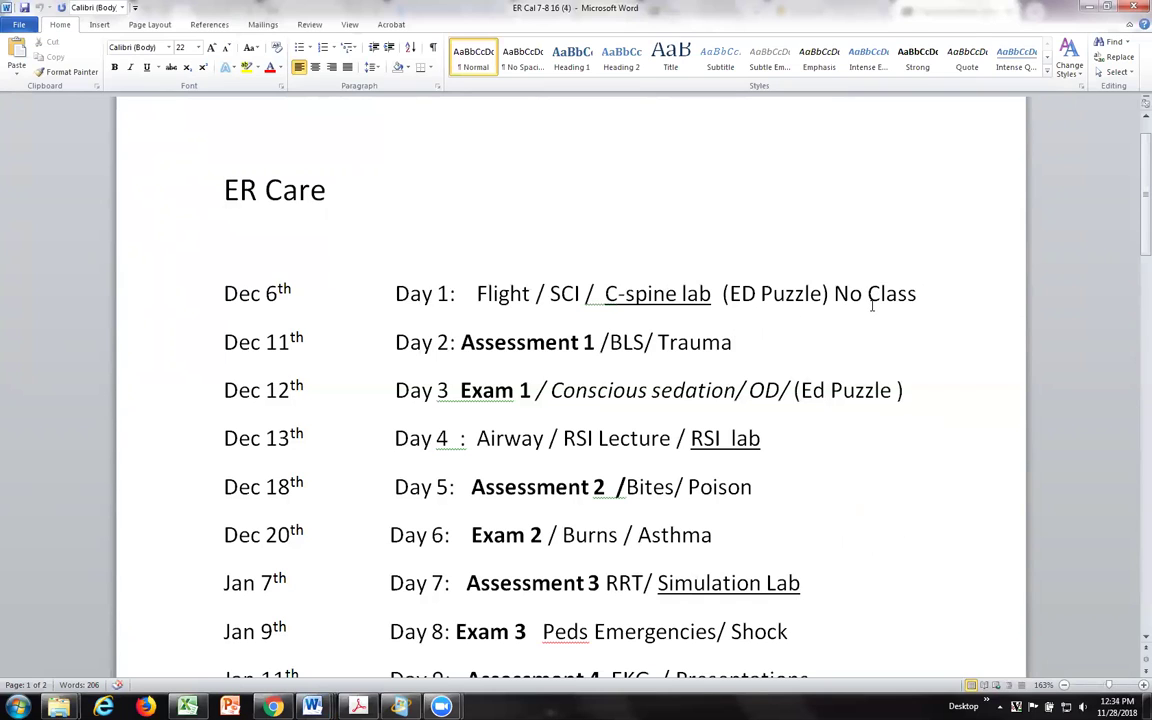
pyautogui.scroll(-1, 870, 307)
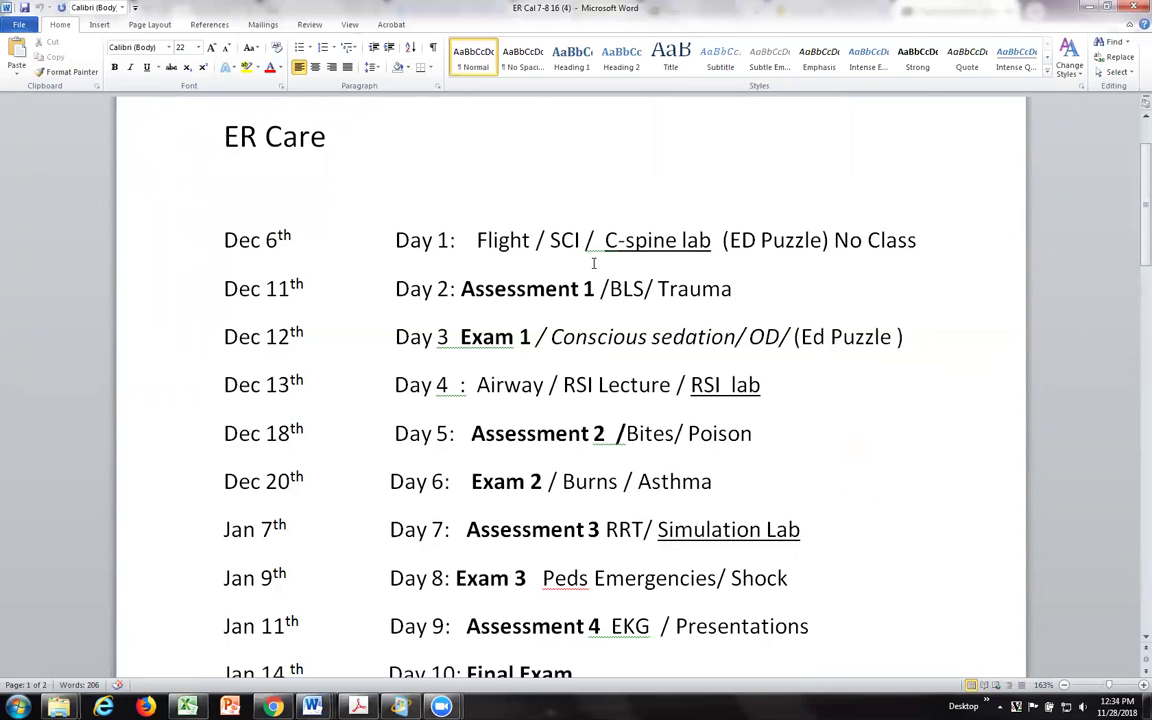
pyautogui.scroll(-1, 515, 494)
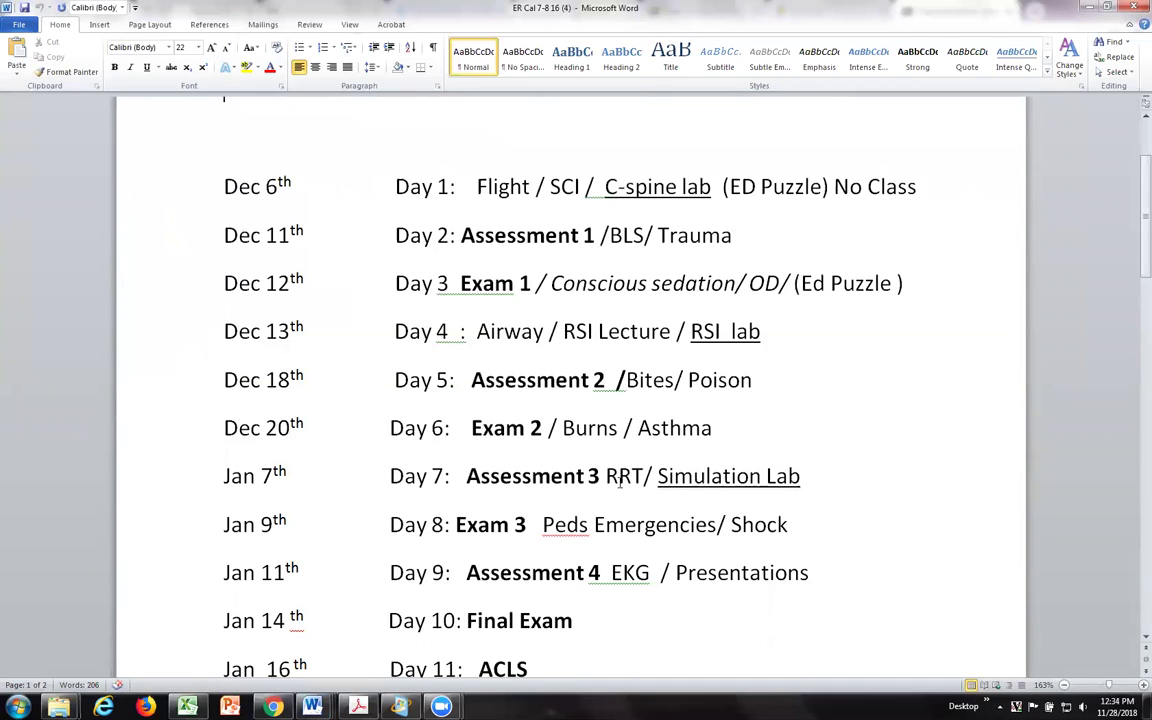
pyautogui.scroll(-2, 511, 512)
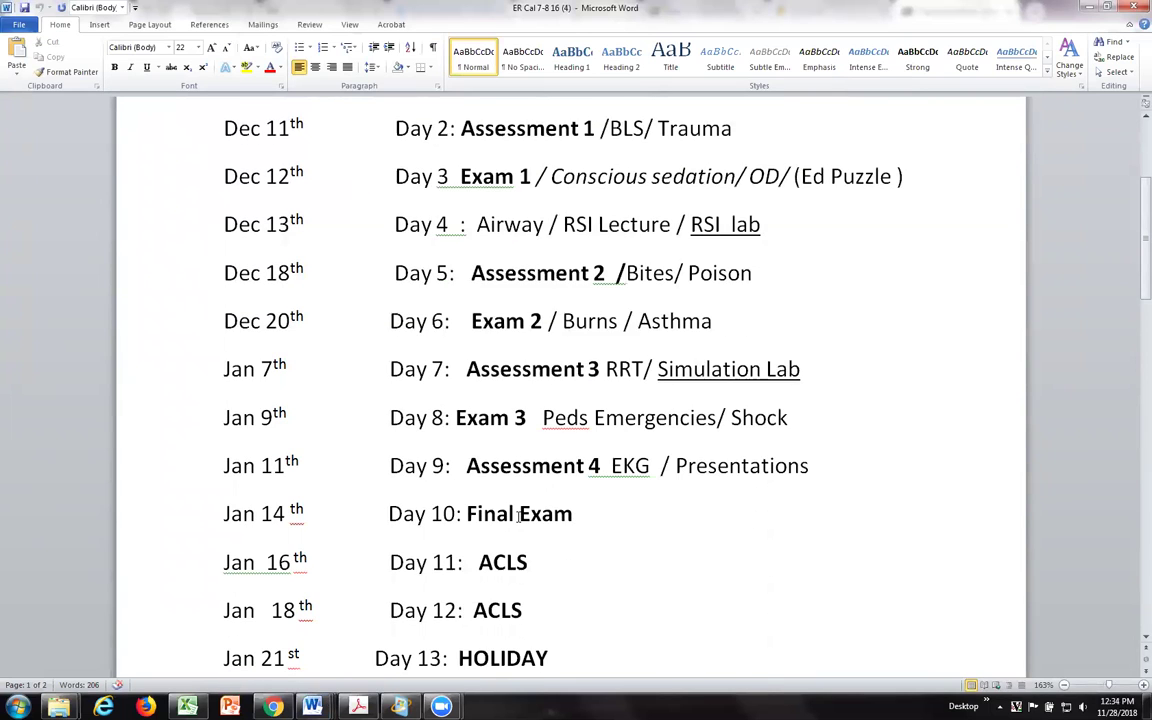
pyautogui.scroll(-1, 519, 515)
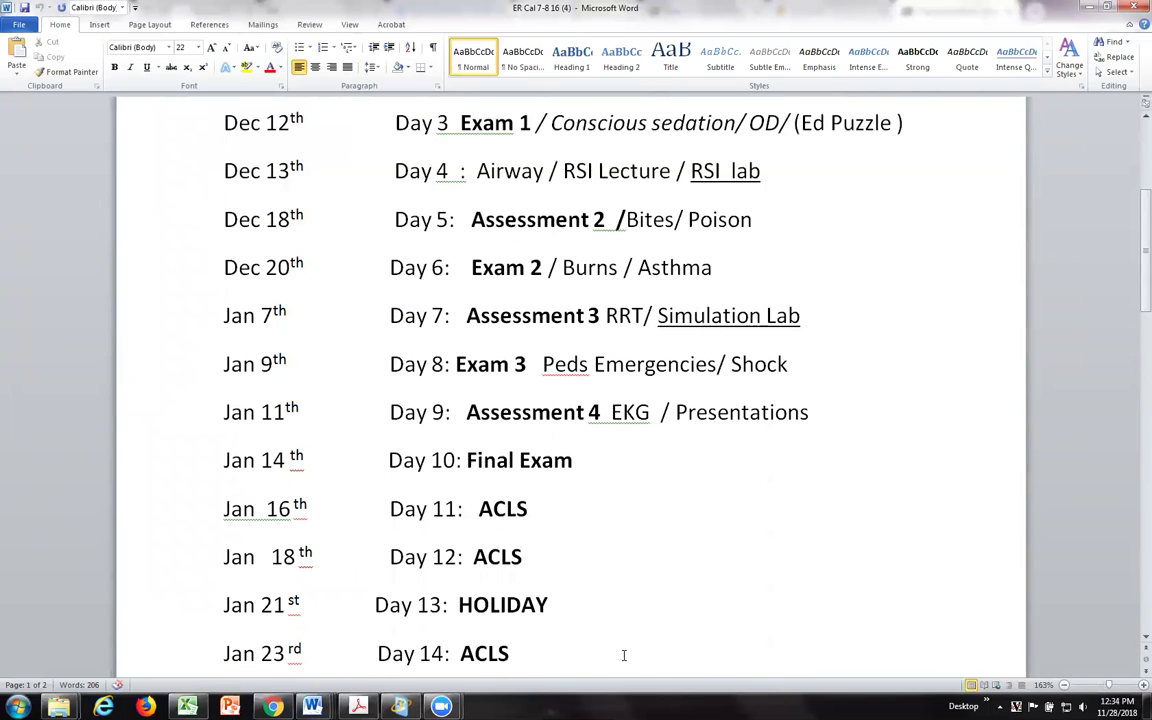
pyautogui.scroll(-2, 362, 576)
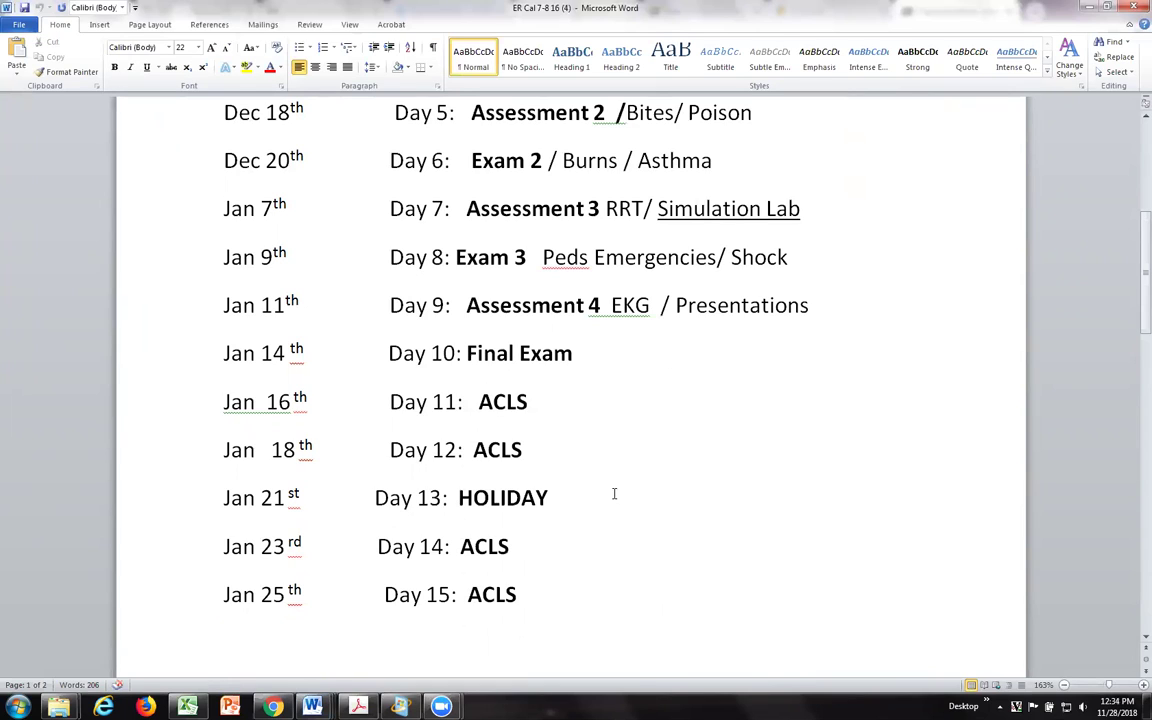
# - Copy the Edpuzzle class join link from the Homework page of the calendar document
pyautogui.scroll(-6, 571, 633)
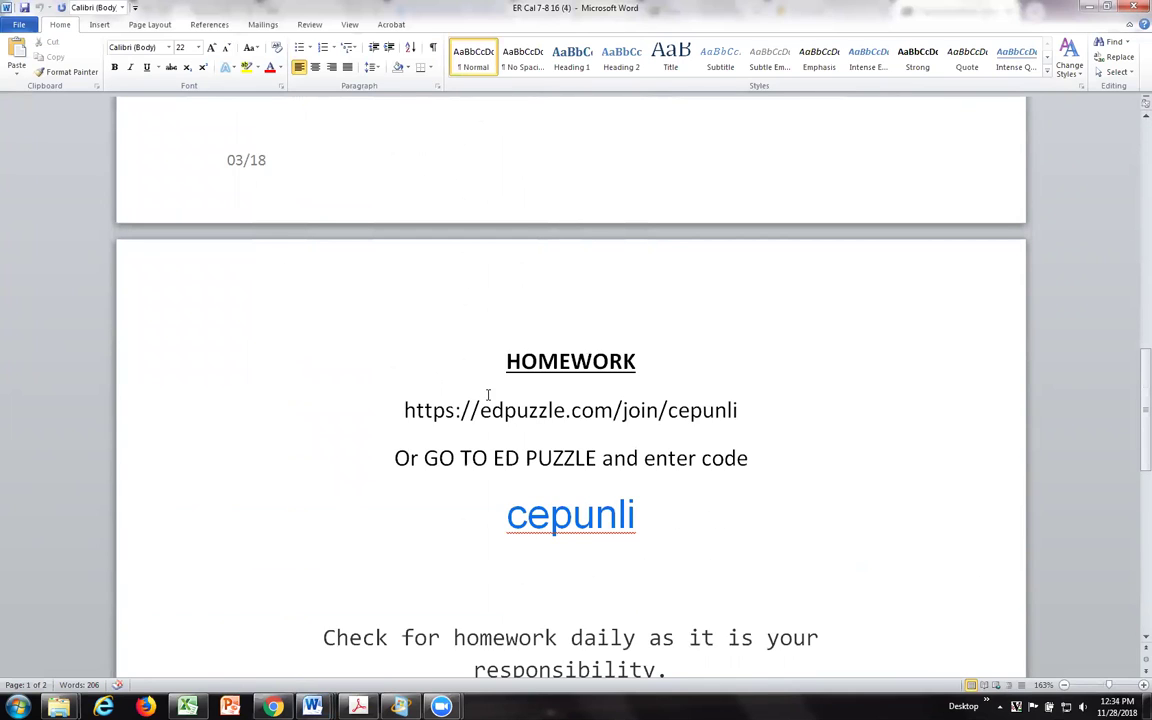
pyautogui.moveTo(747, 411); pyautogui.dragTo(402, 411)
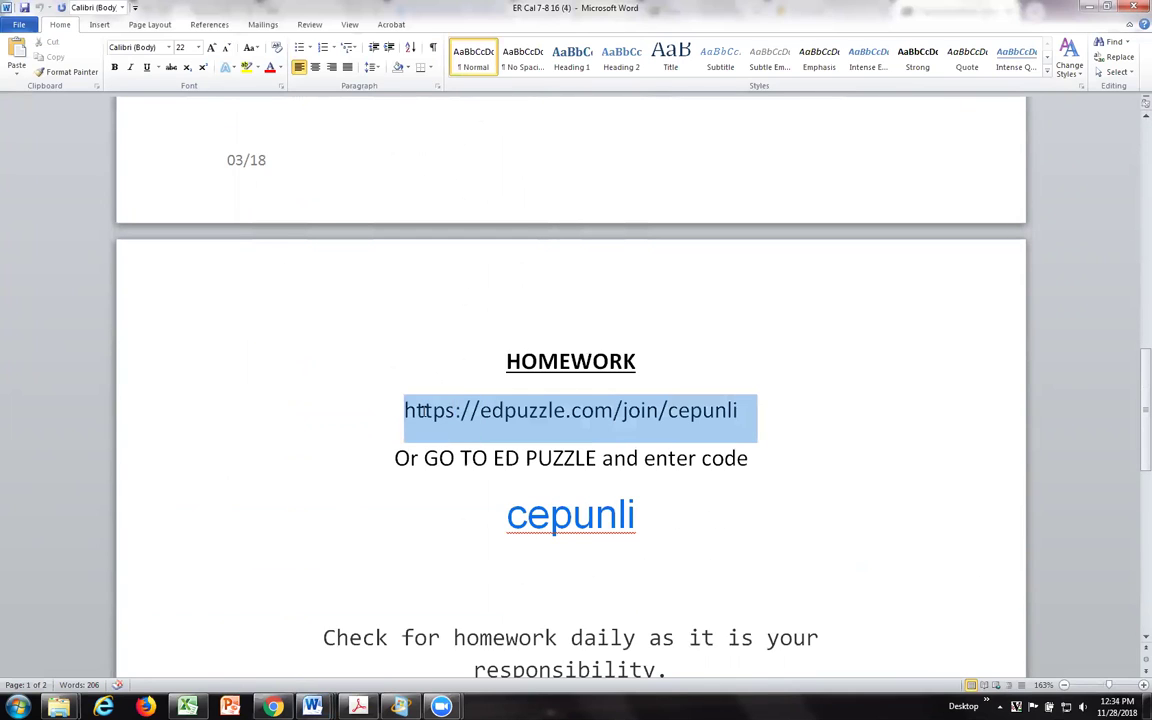
pyautogui.rightClick(450, 418)
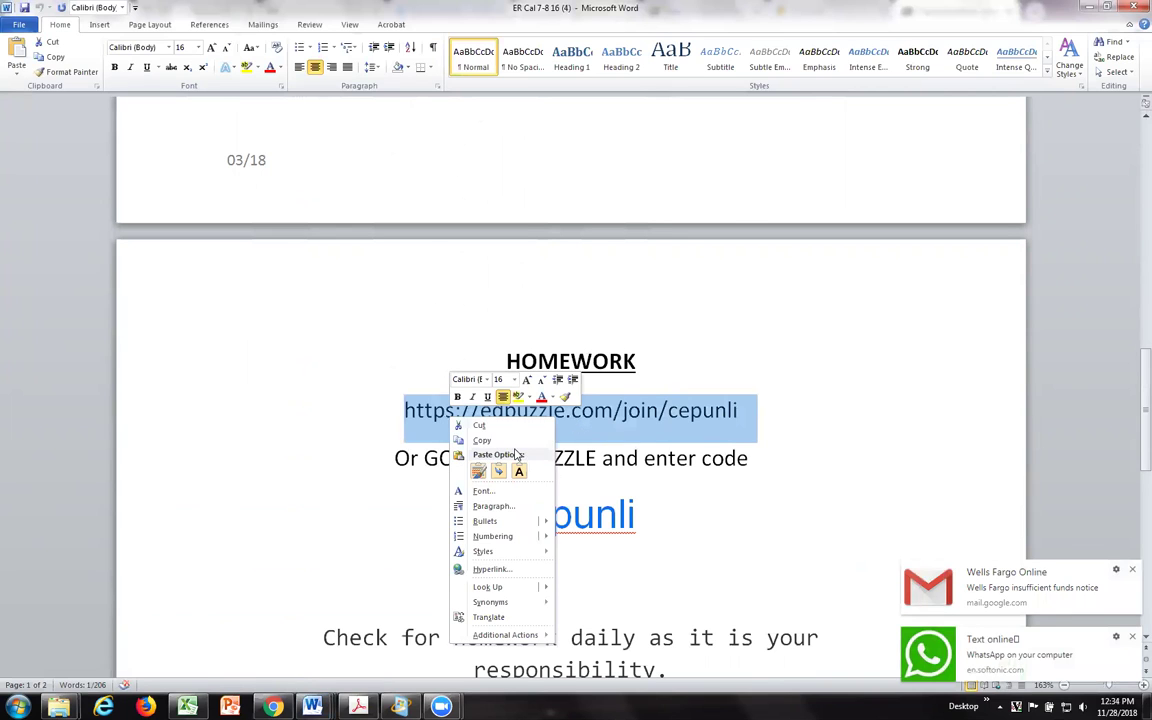
pyautogui.click(482, 441)
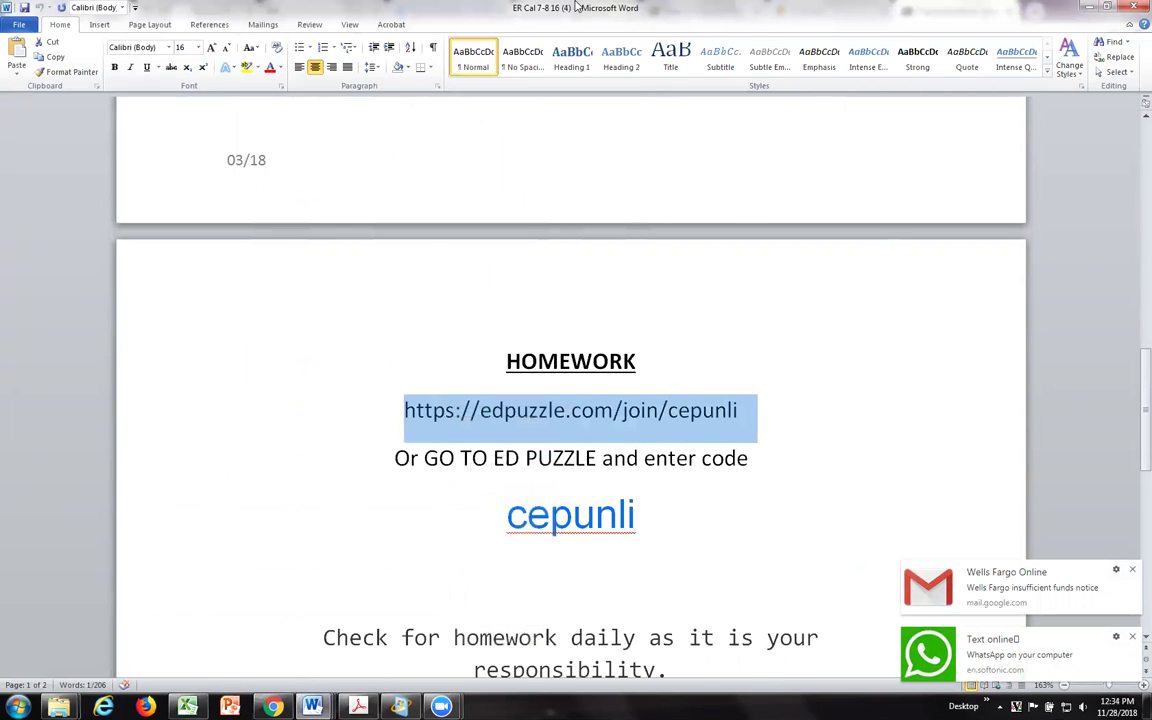
# - Switch to Chrome, load the copied Edpuzzle join link in a new browser tab and dismiss the WhatsApp notification
pyautogui.click(1089, 7)
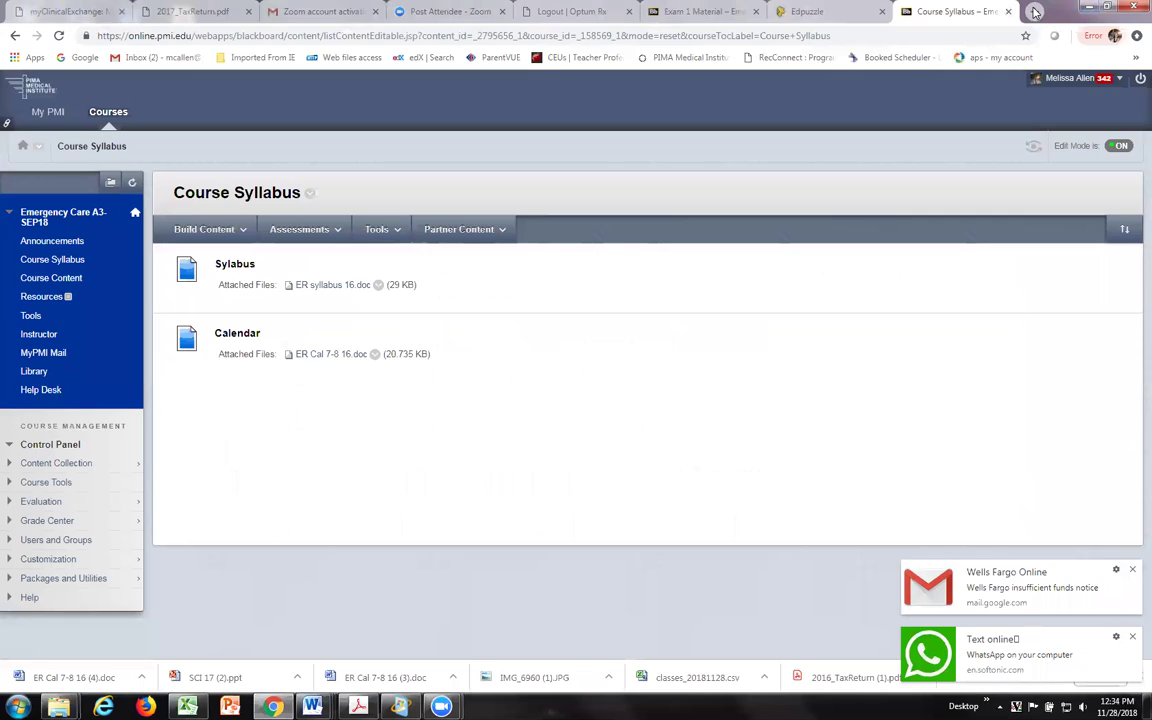
pyautogui.click(1034, 11)
pyautogui.rightClick(453, 35)
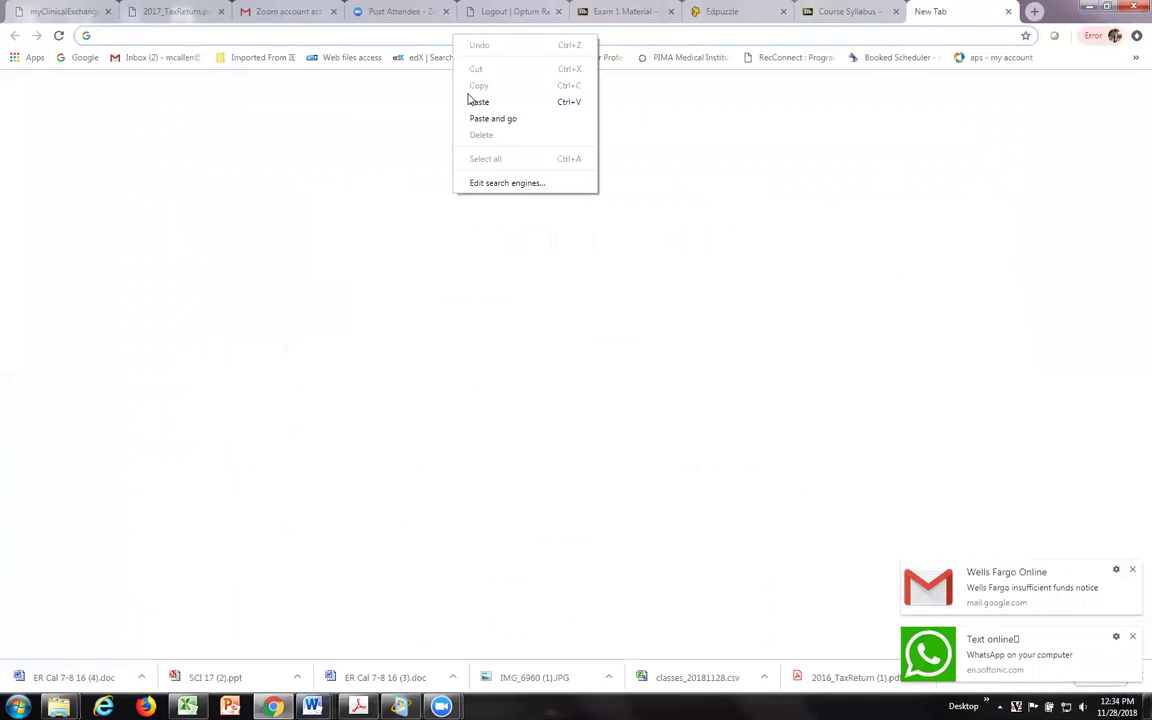
pyautogui.click(501, 119)
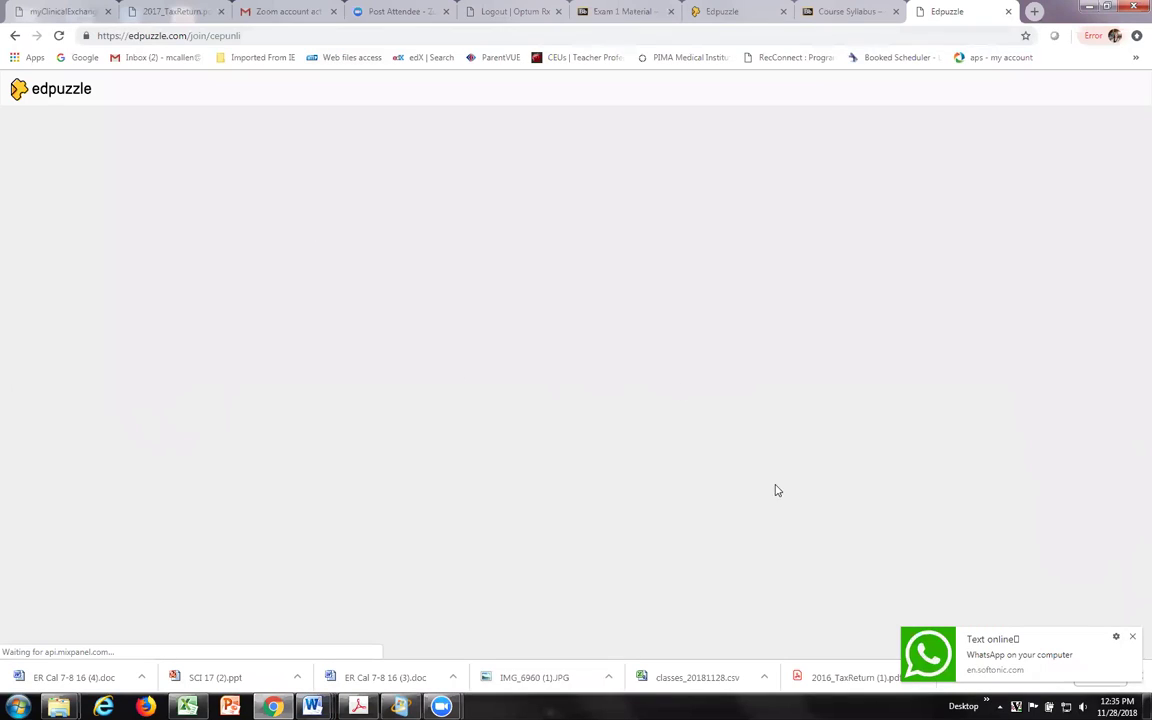
pyautogui.click(1132, 637)
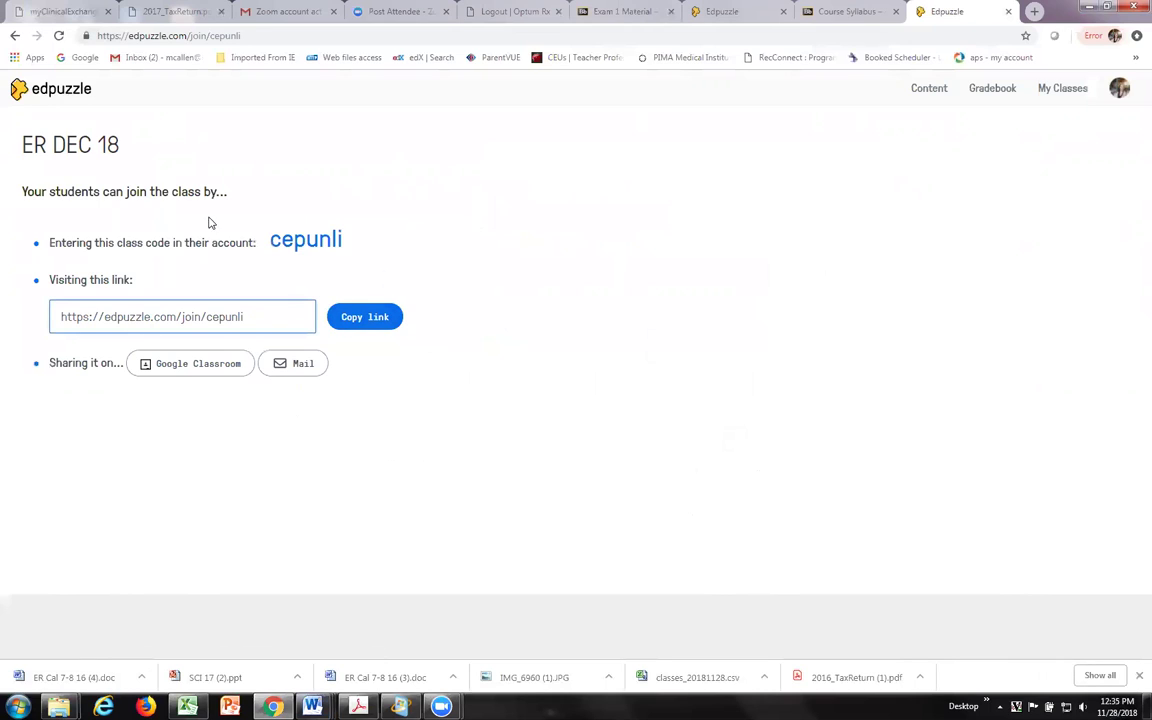
# - Review the in-progress and upcoming assignments of the ER DEC 18 class in Edpuzzle, including their start and due dates
pyautogui.click(712, 12)
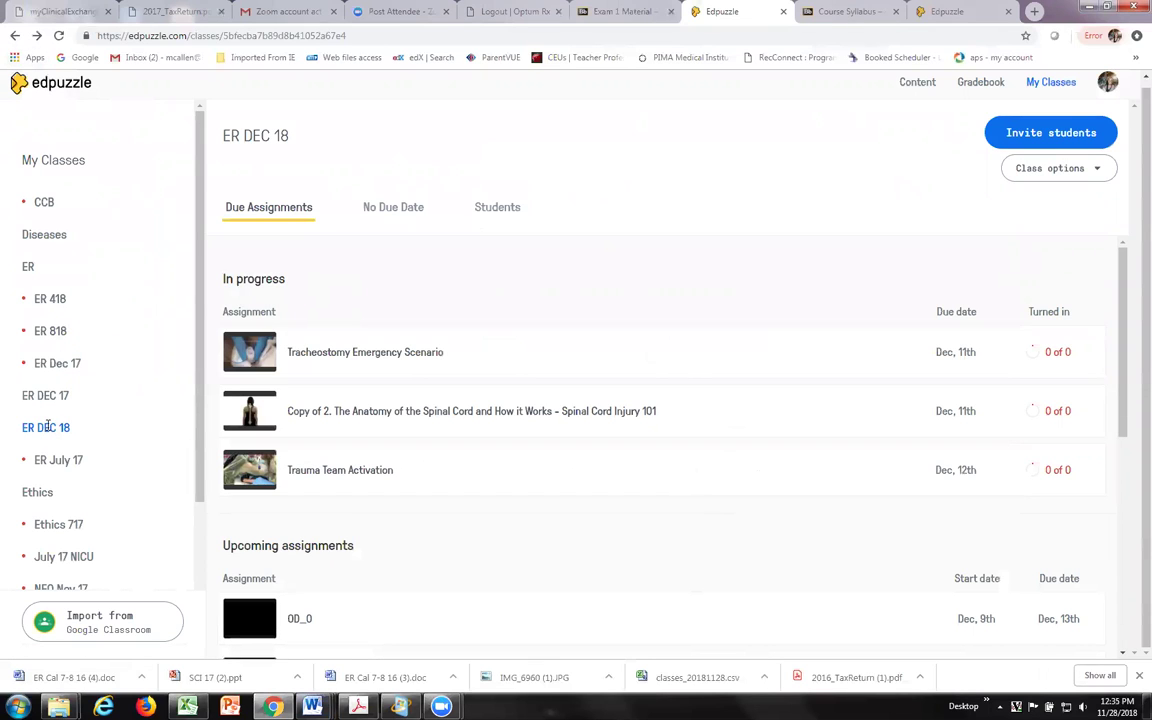
pyautogui.scroll(-3, 842, 438)
pyautogui.scroll(3, 836, 437)
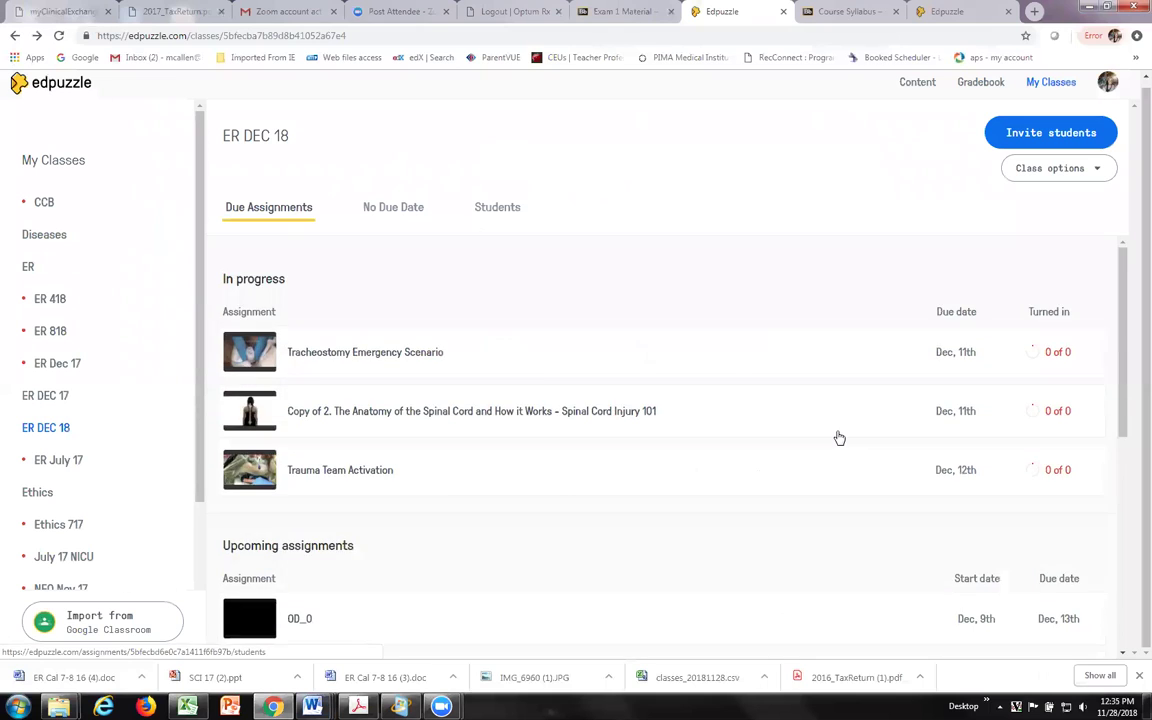
pyautogui.scroll(-5, 828, 442)
pyautogui.scroll(5, 790, 485)
pyautogui.scroll(-3, 414, 411)
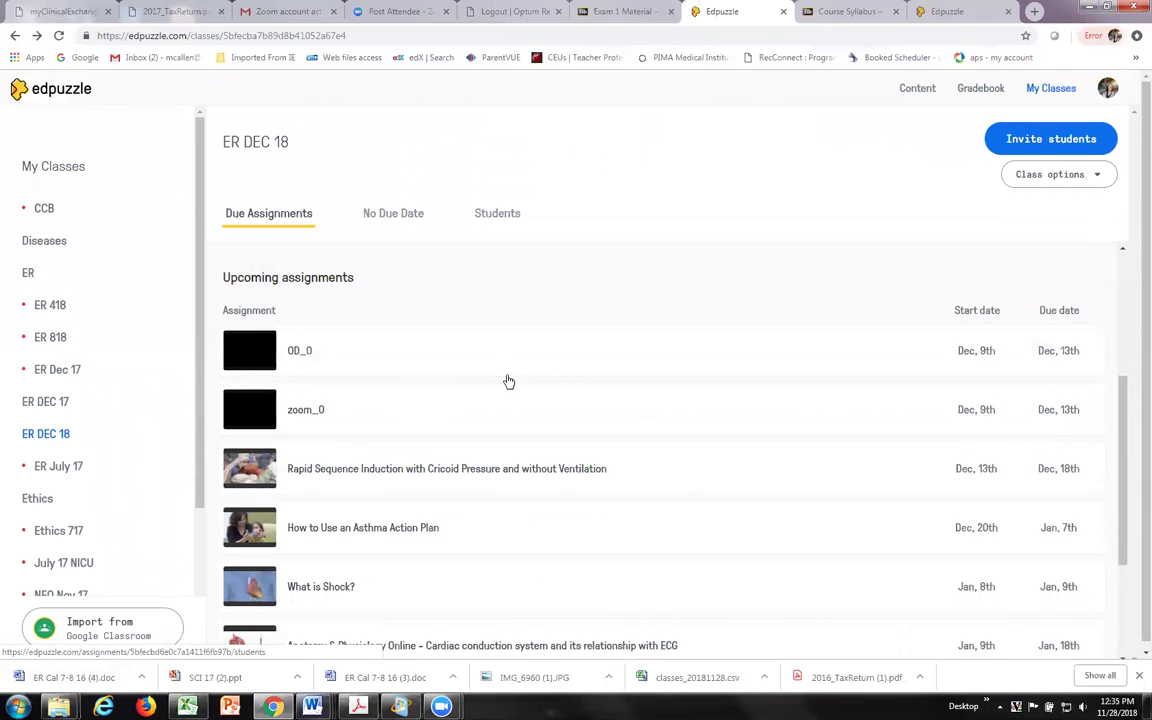
pyautogui.scroll(-1, 520, 400)
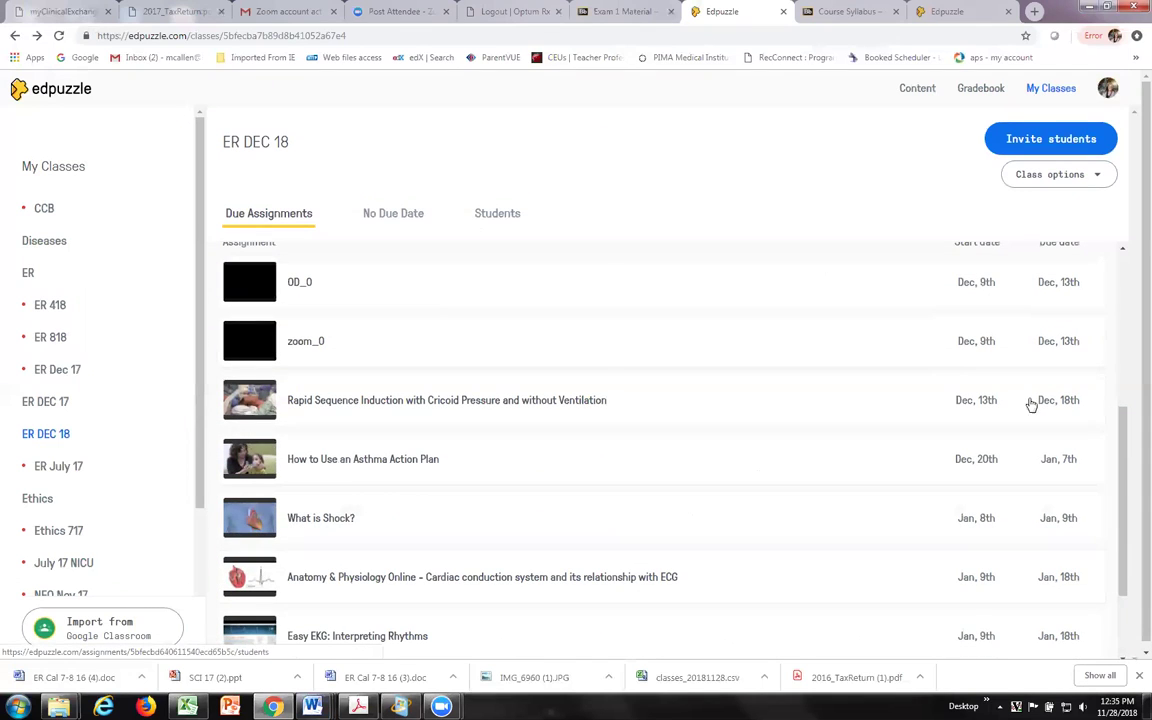
pyautogui.scroll(-2, 980, 463)
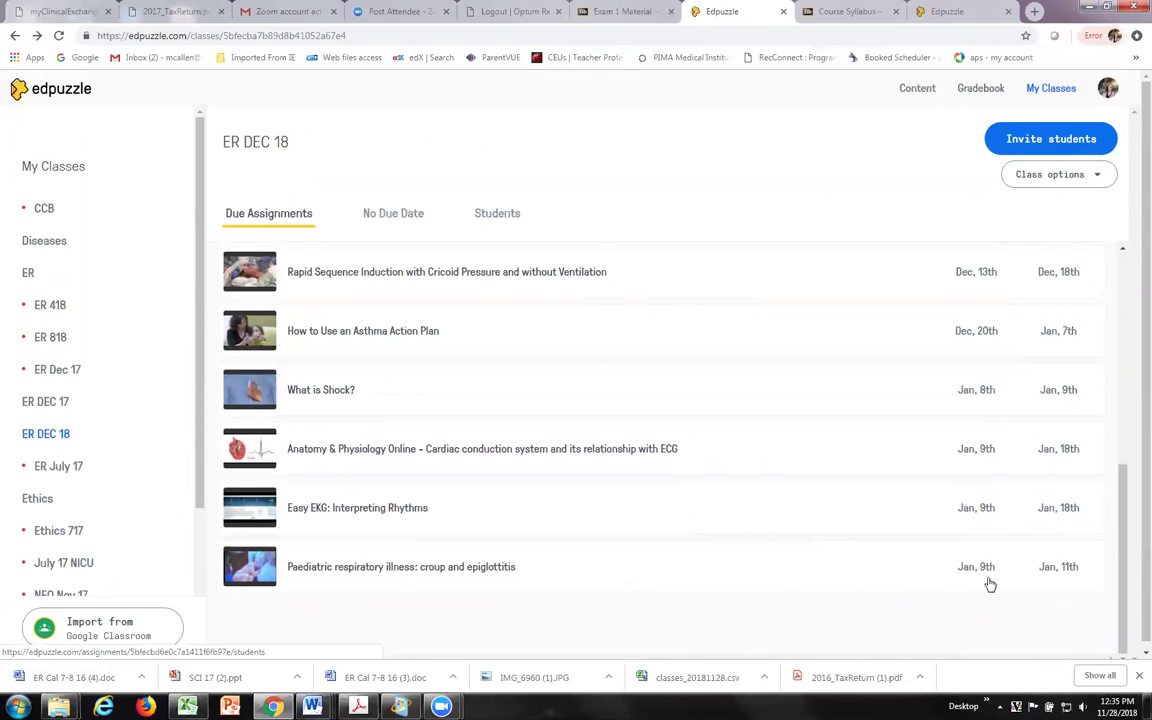
pyautogui.scroll(1, 987, 583)
pyautogui.scroll(1, 985, 460)
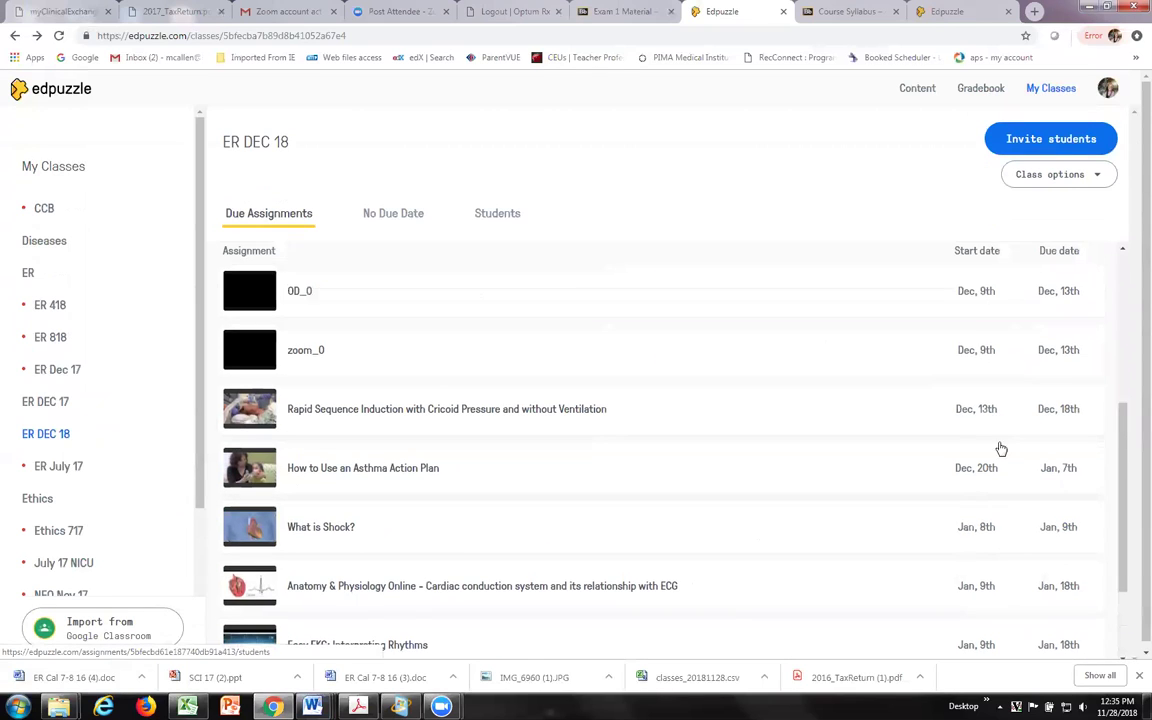
pyautogui.scroll(1, 925, 379)
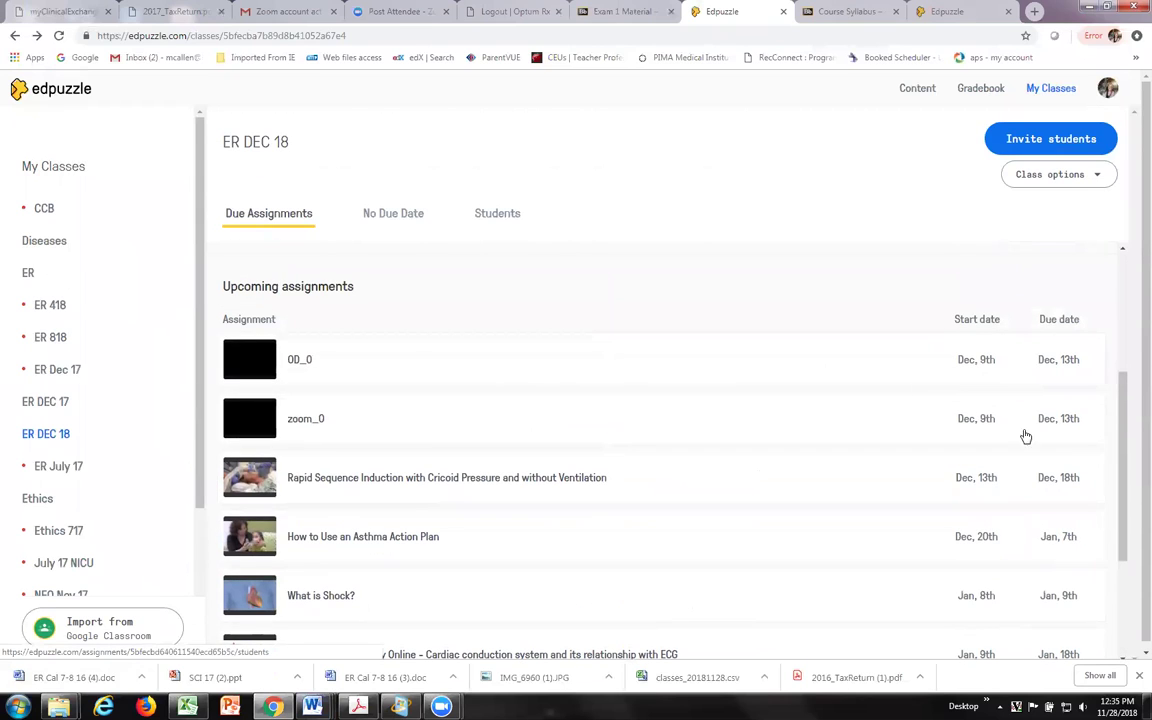
pyautogui.scroll(4, 815, 405)
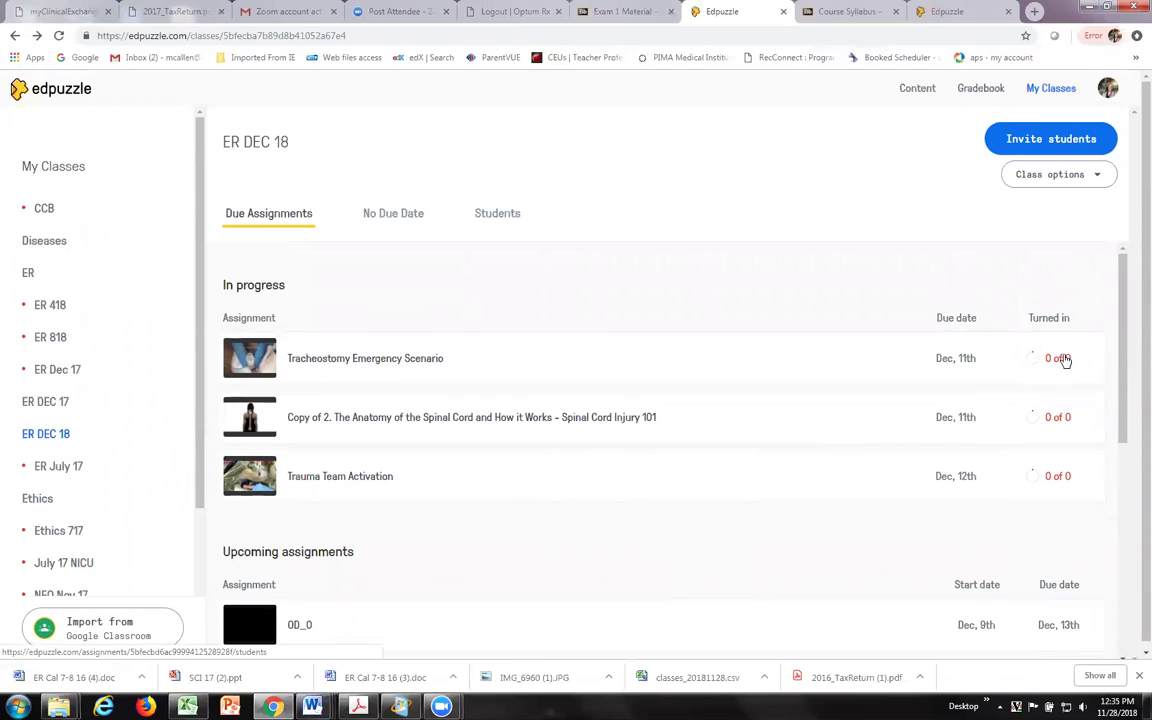
# - View the details of the Tracheostomy Emergency Scenario assignment, including its due date, and return to the class's assignment list
pyautogui.click(1055, 366)
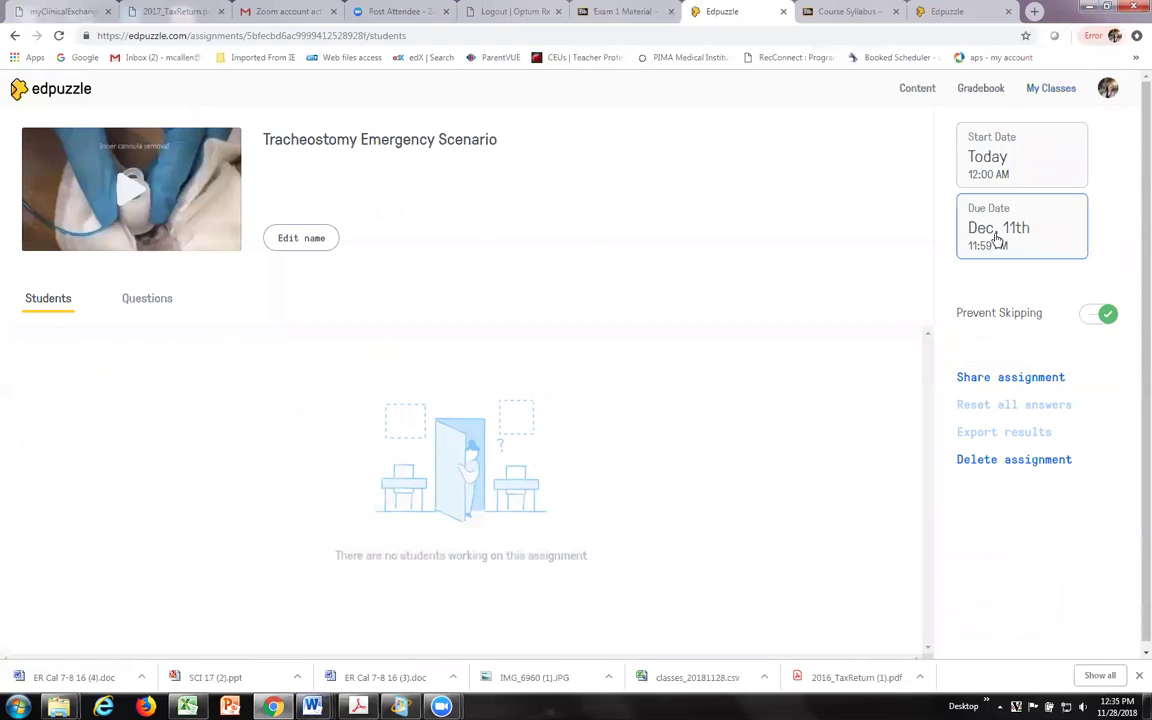
pyautogui.click(14, 35)
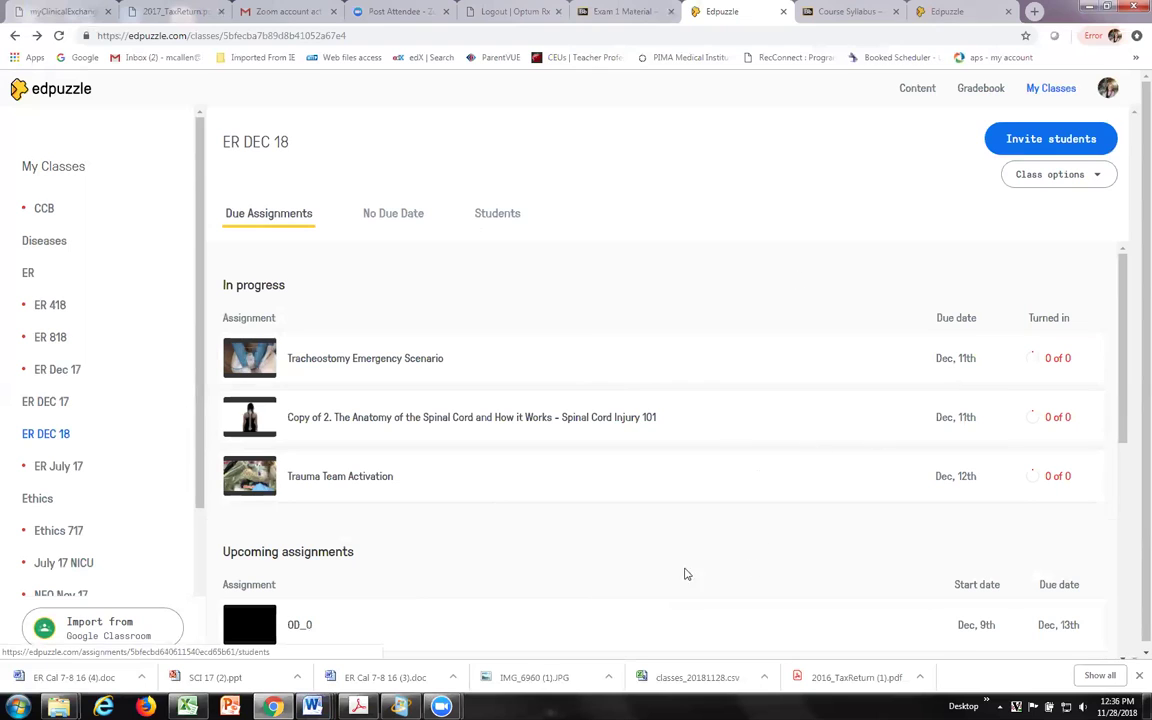
pyautogui.scroll(-2, 687, 571)
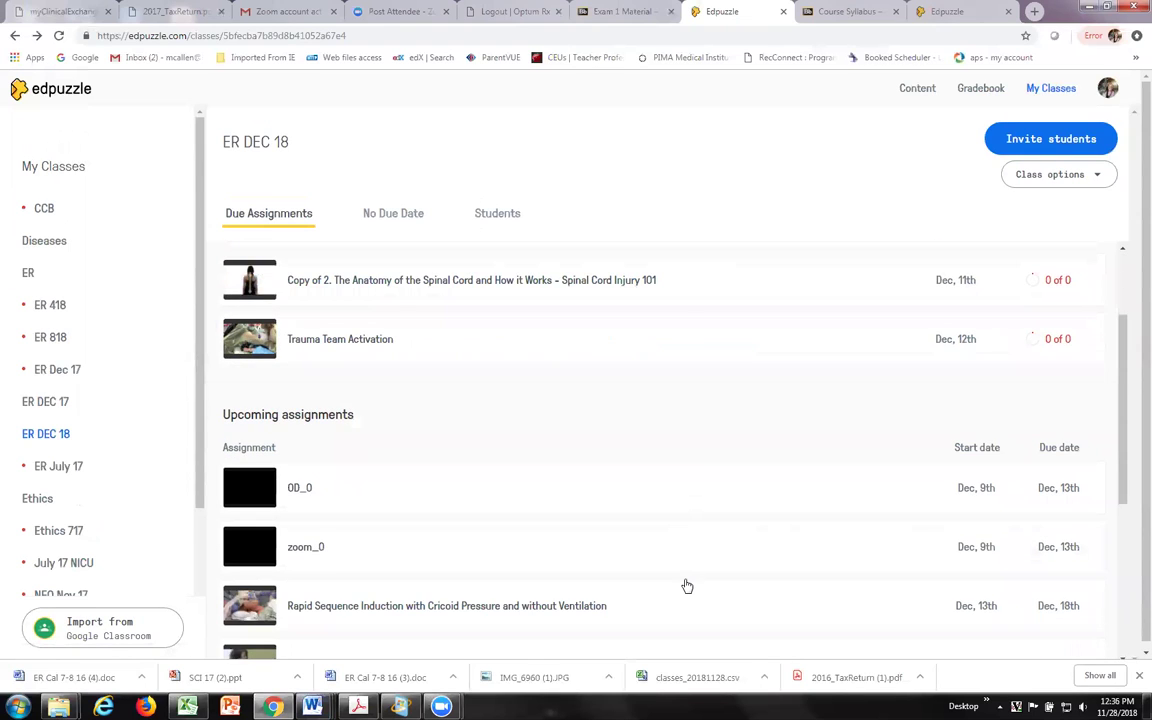
pyautogui.scroll(2, 681, 578)
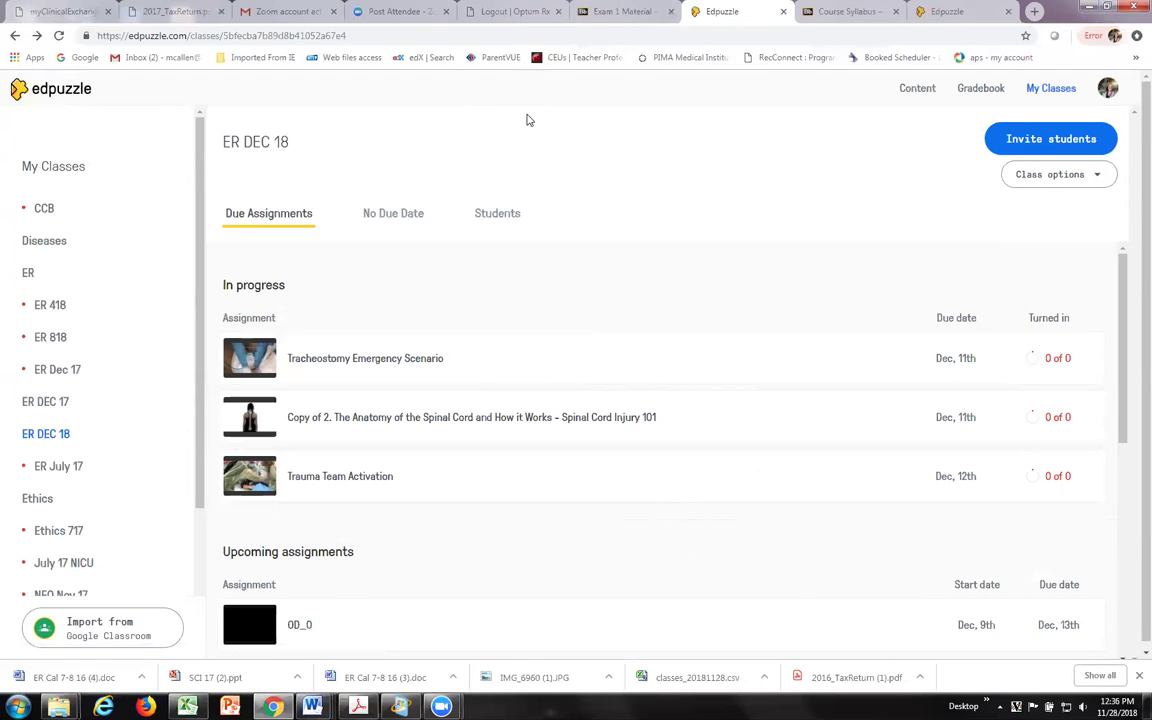
# - Download ER syllabus 16.doc from the Blackboard Course Syllabus page and open it in a maximized Word window
pyautogui.click(845, 12)
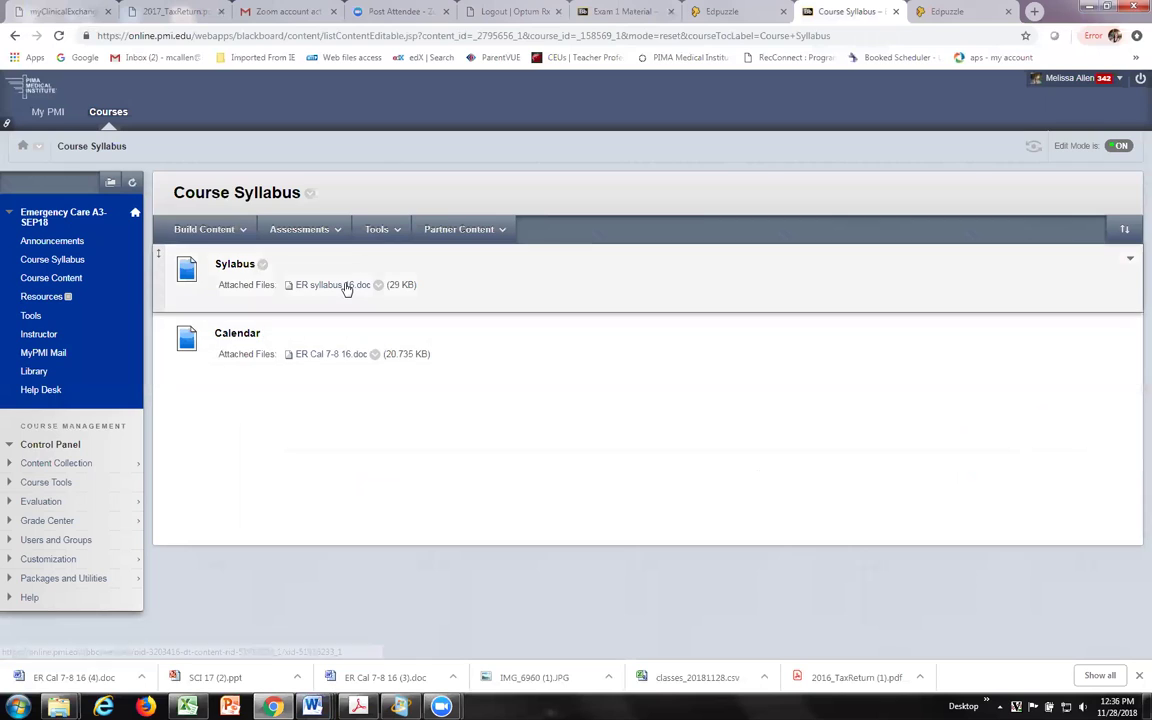
pyautogui.click(345, 285)
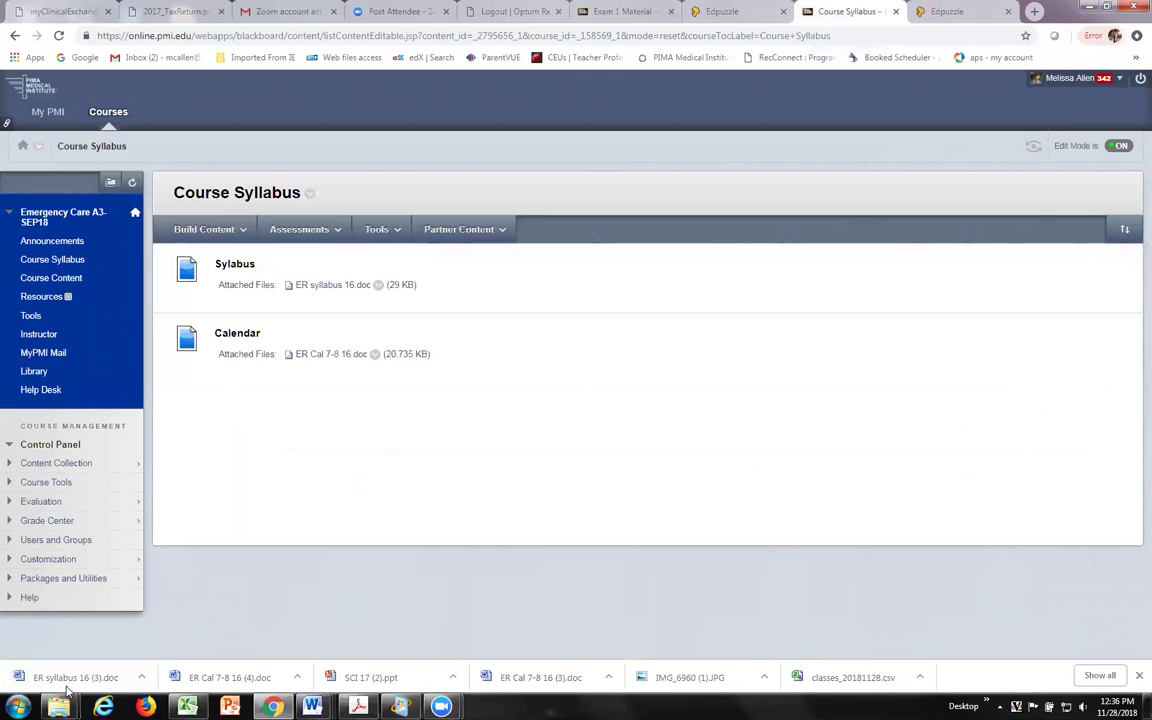
pyautogui.click(66, 680)
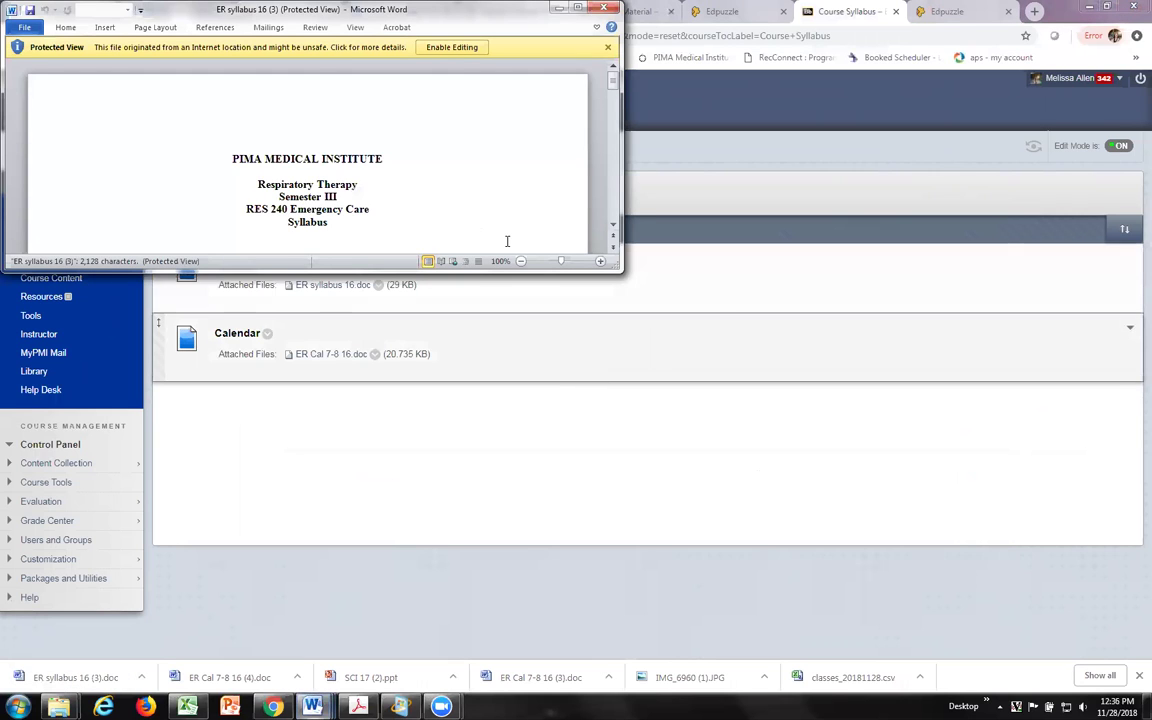
pyautogui.click(578, 9)
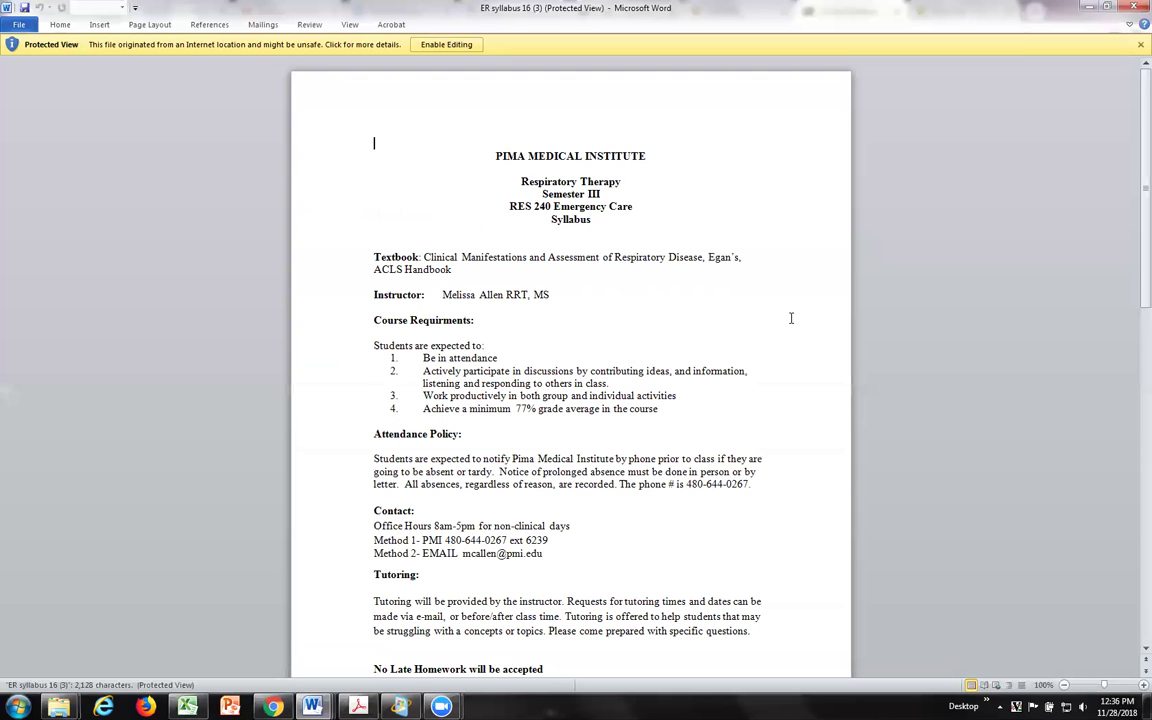
# - Read the syllabus from the course requirements through the attendance, contact, tutoring and late homework policies to the Course Grading list
pyautogui.scroll(-1, 790, 318)
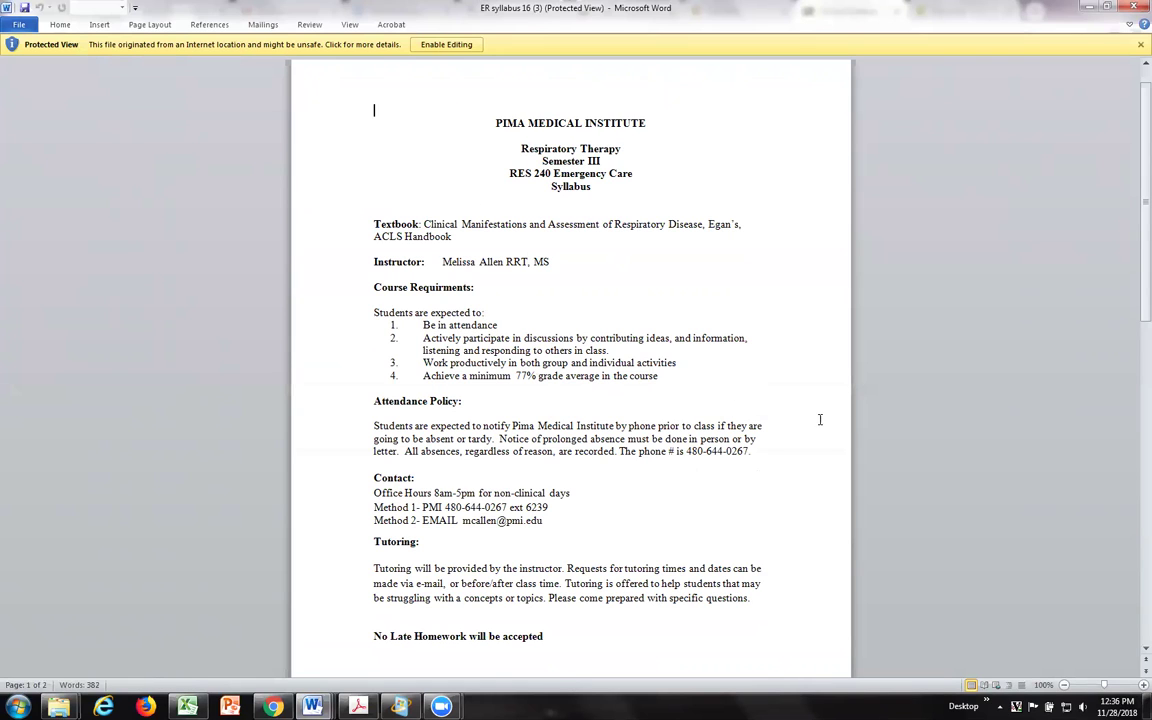
pyautogui.scroll(-1, 770, 388)
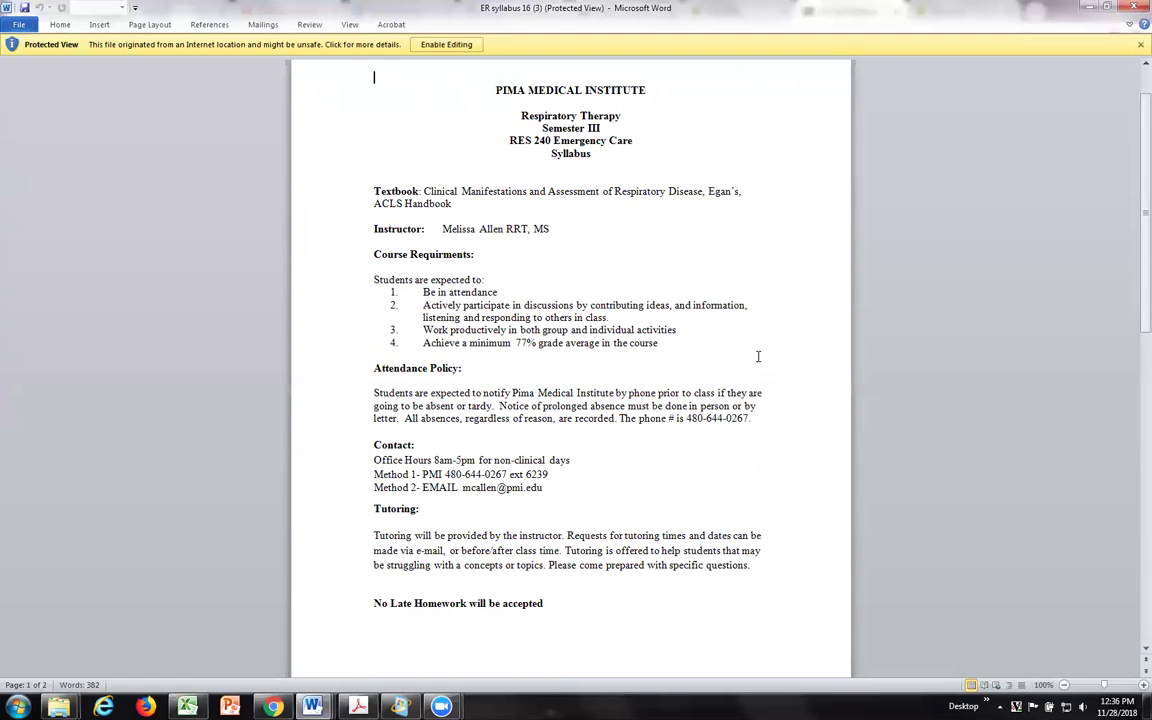
pyautogui.scroll(-3, 758, 357)
pyautogui.scroll(-1, 755, 370)
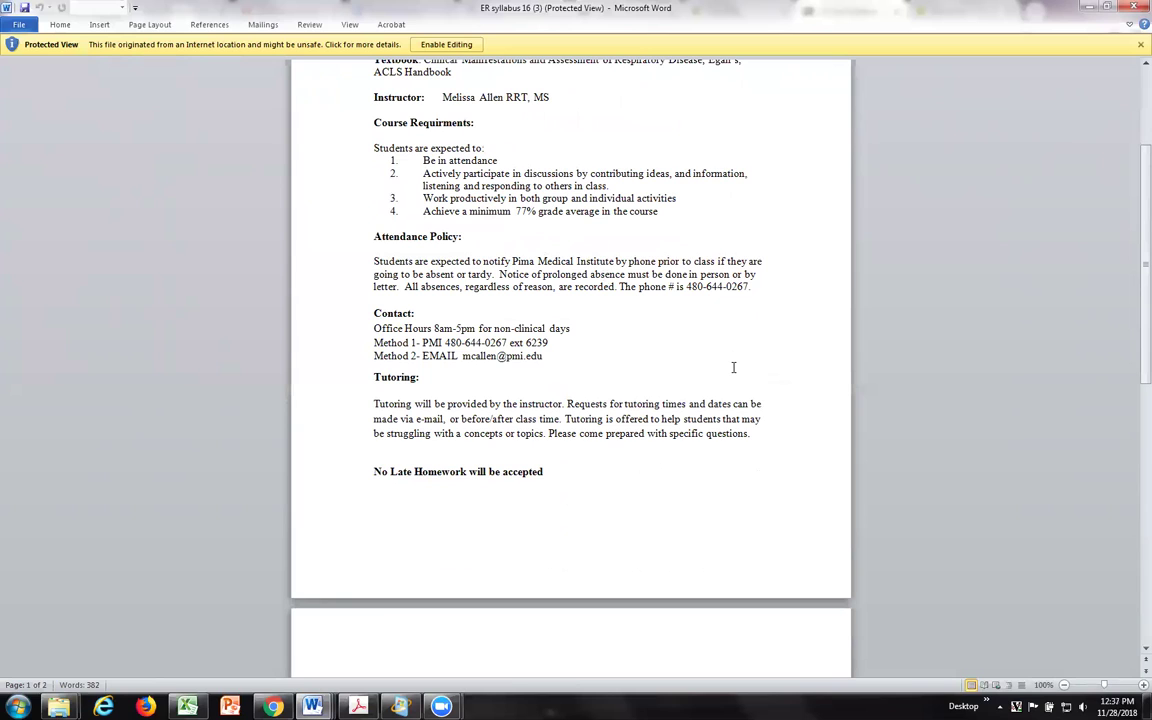
pyautogui.scroll(-1, 733, 368)
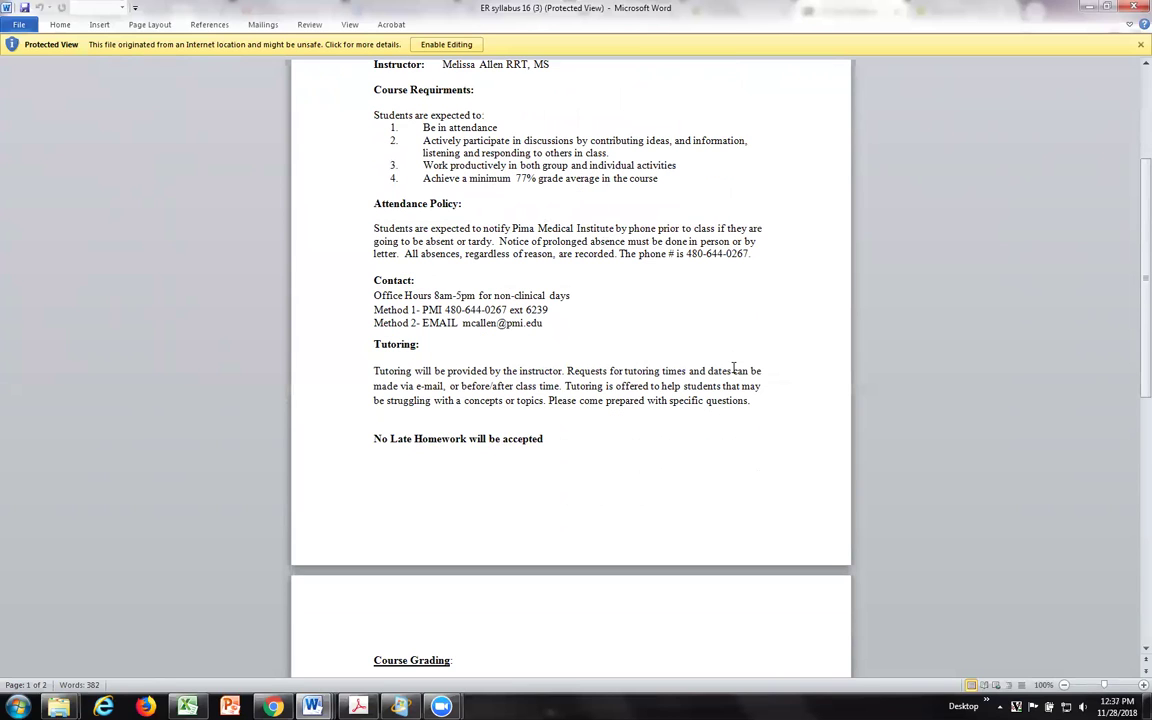
pyautogui.scroll(-2, 733, 368)
pyautogui.scroll(-3, 733, 368)
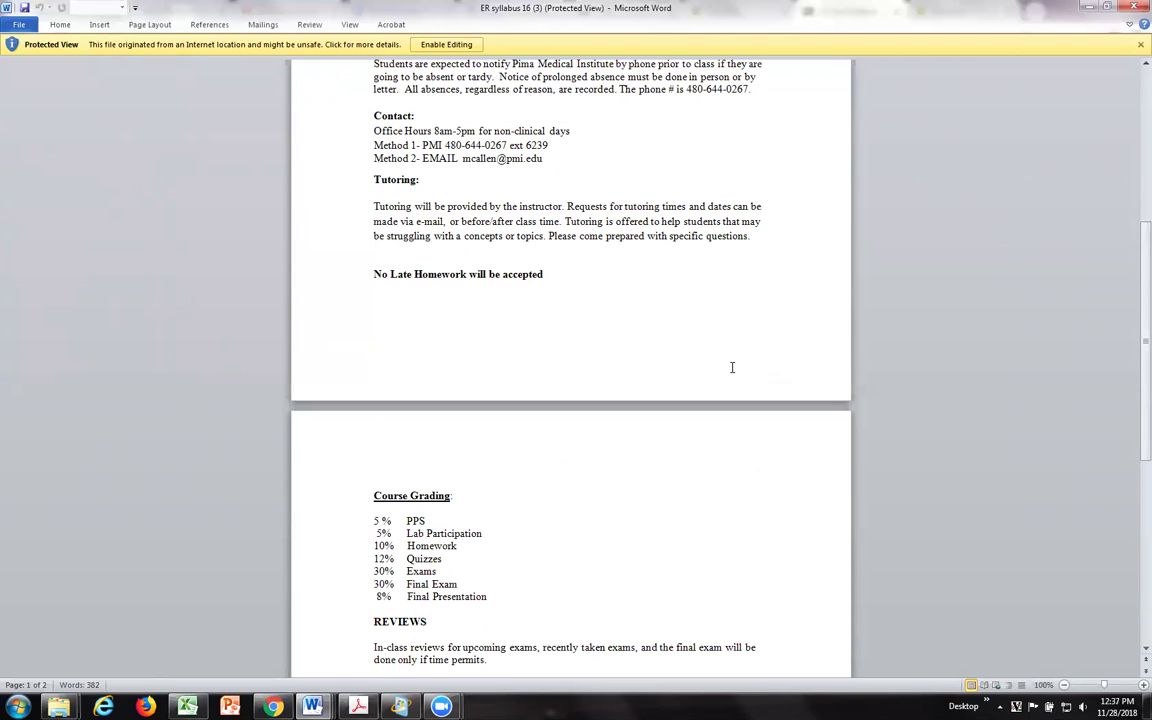
pyautogui.scroll(-3, 610, 469)
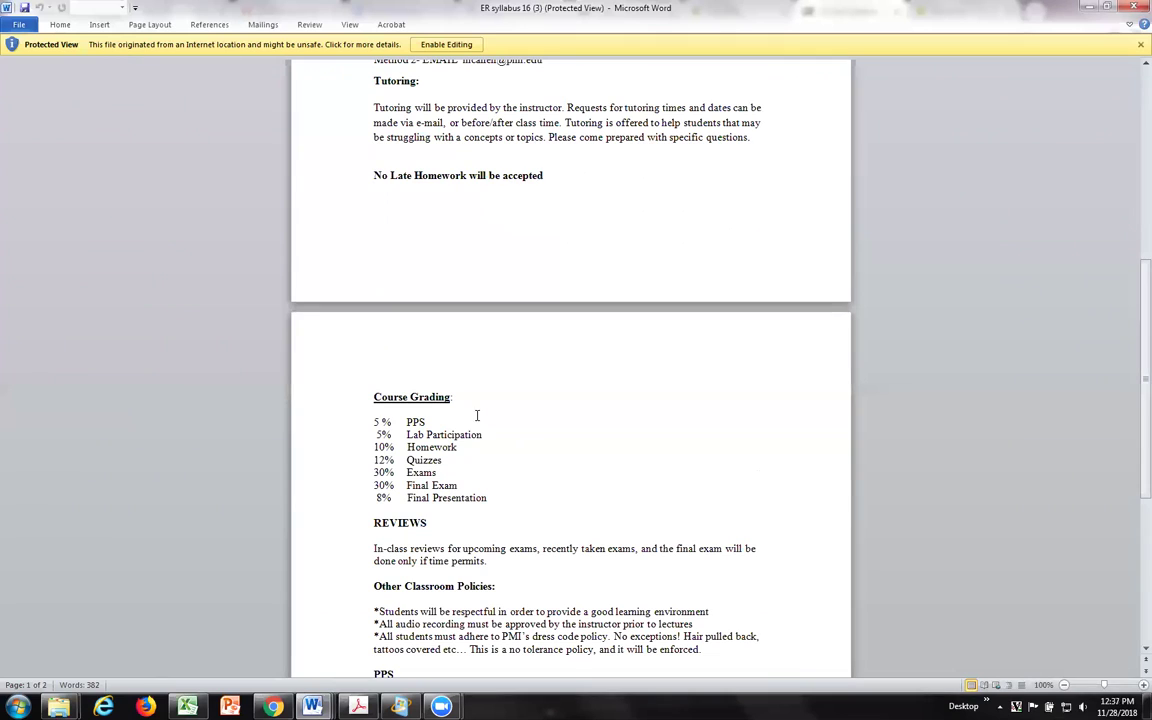
# - Enable editing of the protected syllabus and delete the PPS entry with its percentage from the Course Grading list
pyautogui.press('BackSpace')
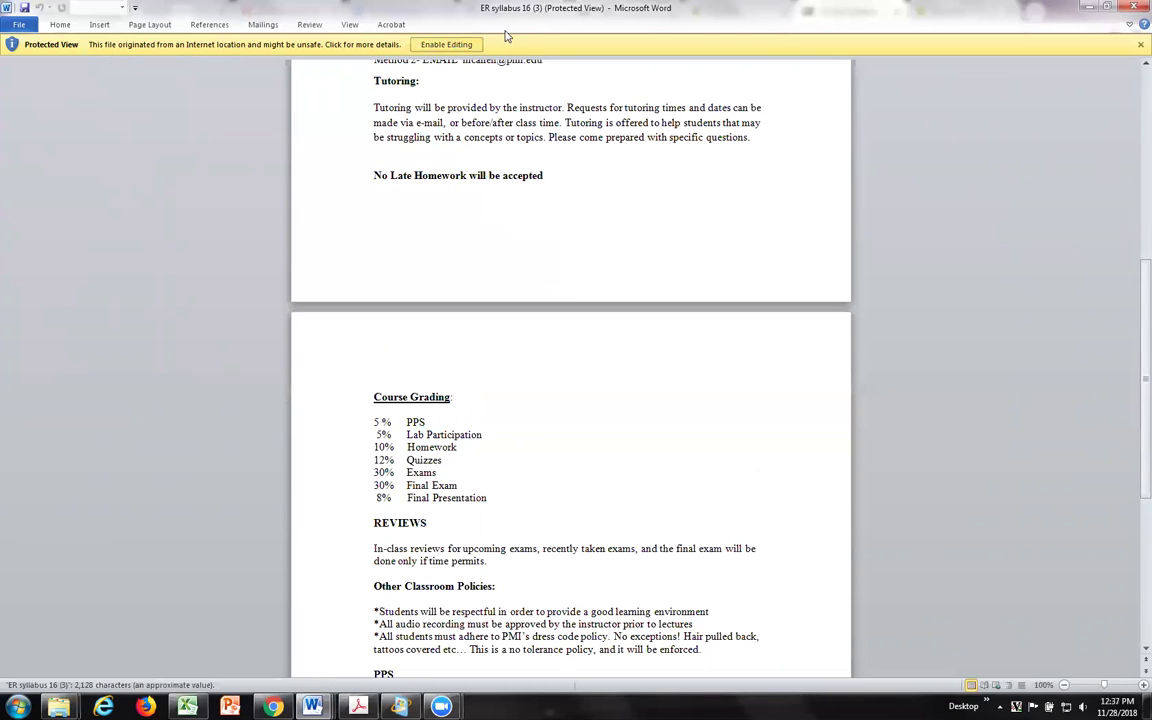
pyautogui.click(446, 44)
pyautogui.scroll(-10, 560, 460)
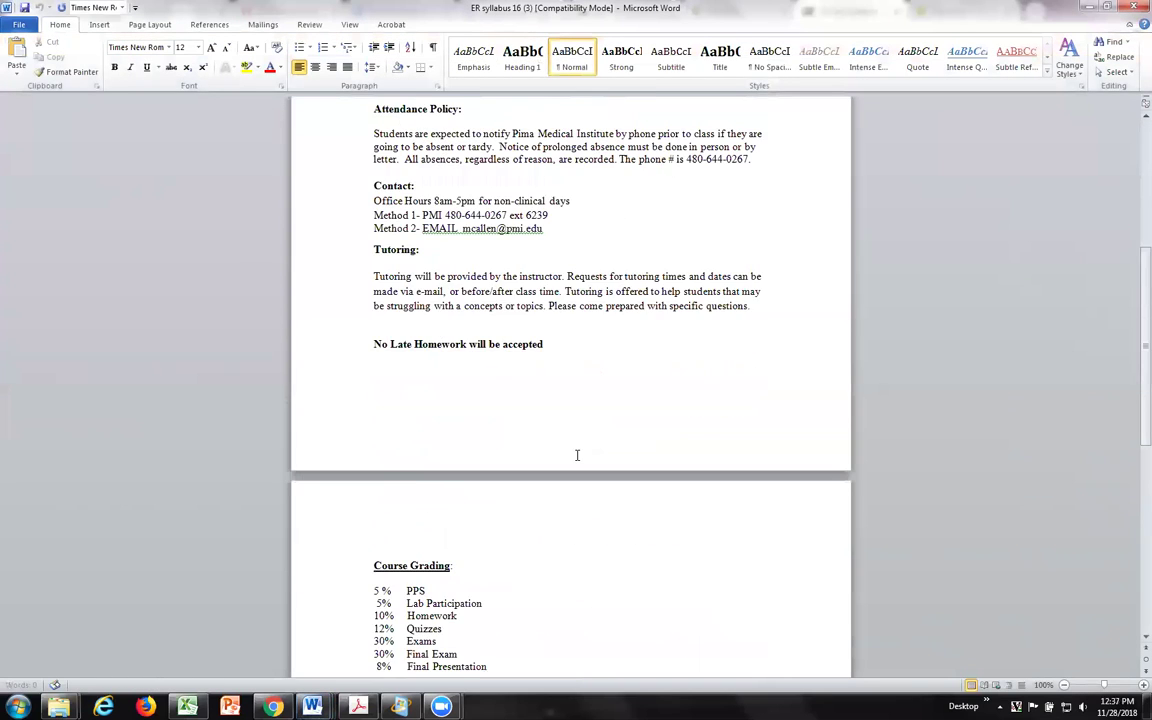
pyautogui.click(439, 418)
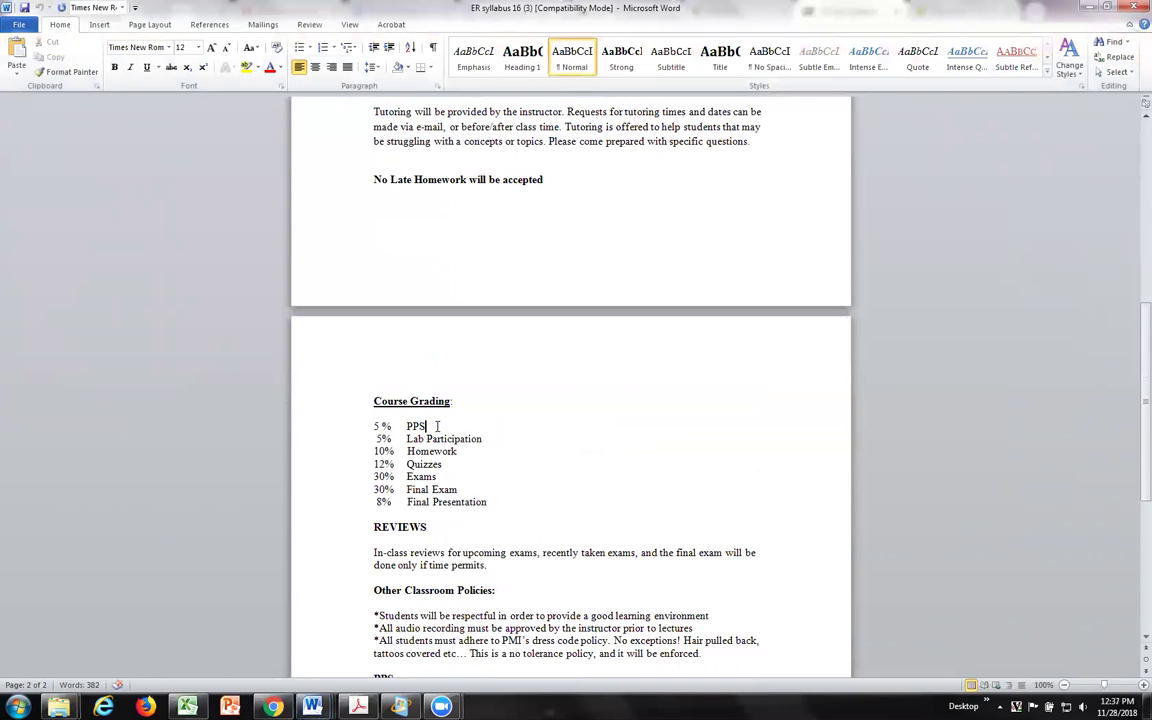
pyautogui.press('BackSpace')
pyautogui.press('BackSpace')
pyautogui.press('BackSpace')
pyautogui.press('BackSpace')
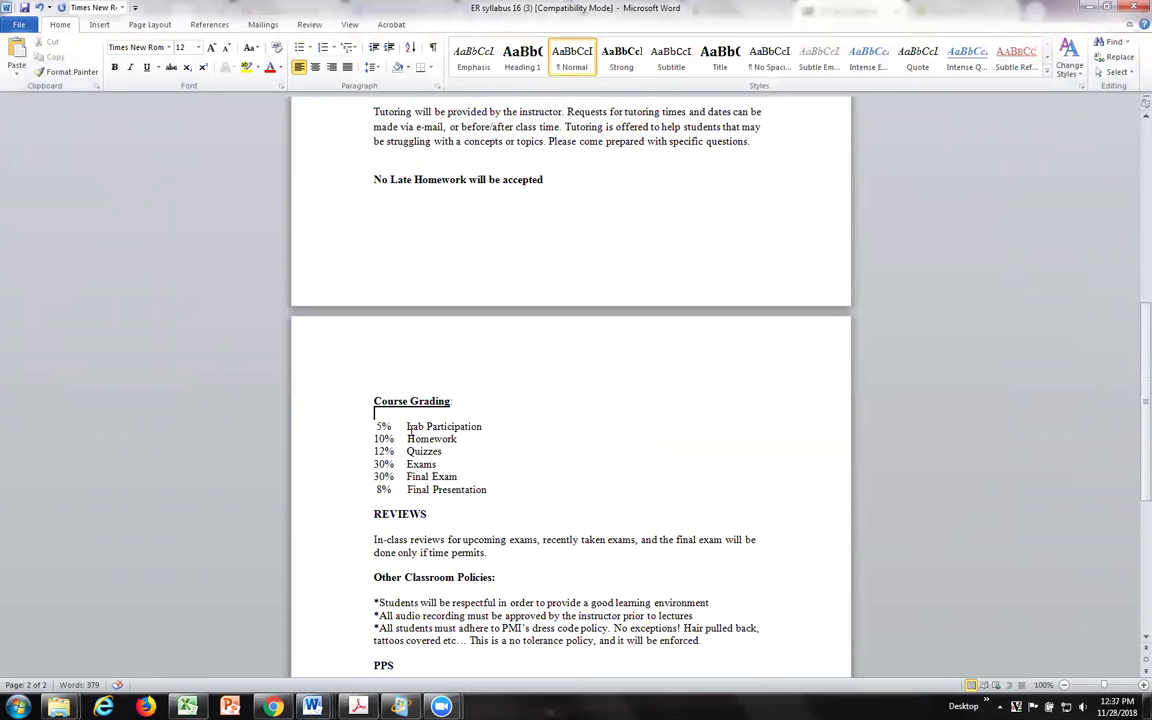
# - Add "5% Final Presentation Materials" as the first Course Grading entry and align its percentage and text with the entries below
pyautogui.write('5')
pyautogui.write('FInal Presentation Ma')
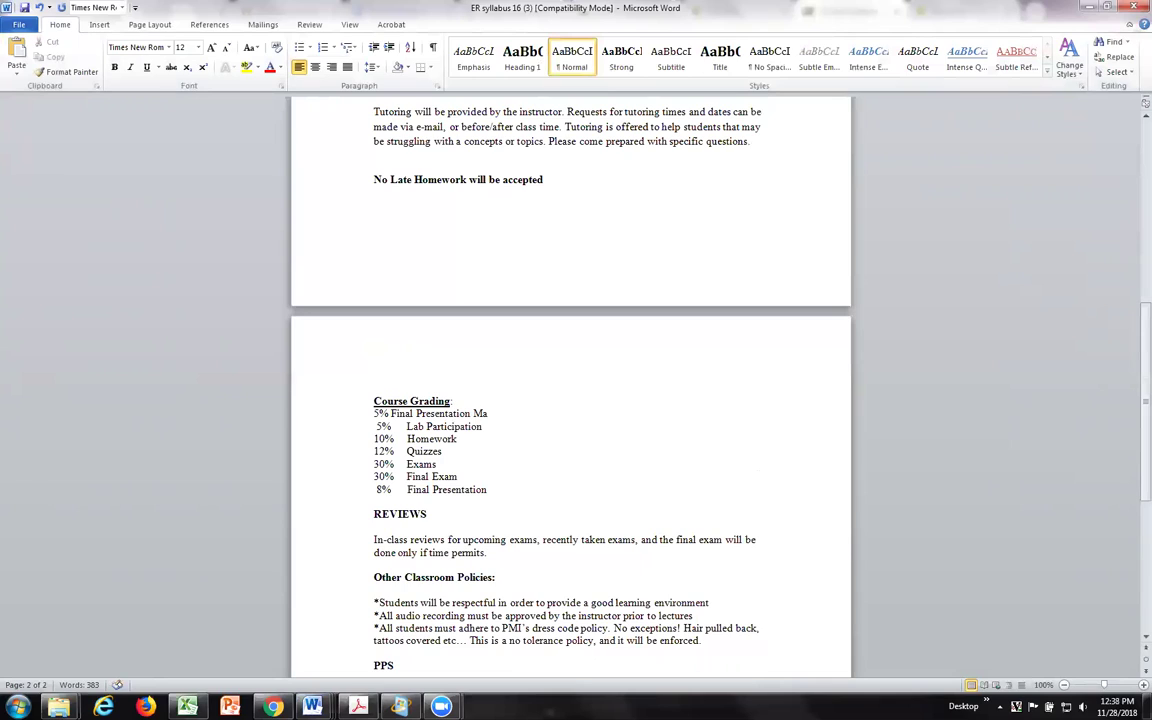
pyautogui.write('terials')
pyautogui.click(390, 413)
pyautogui.click(375, 413)
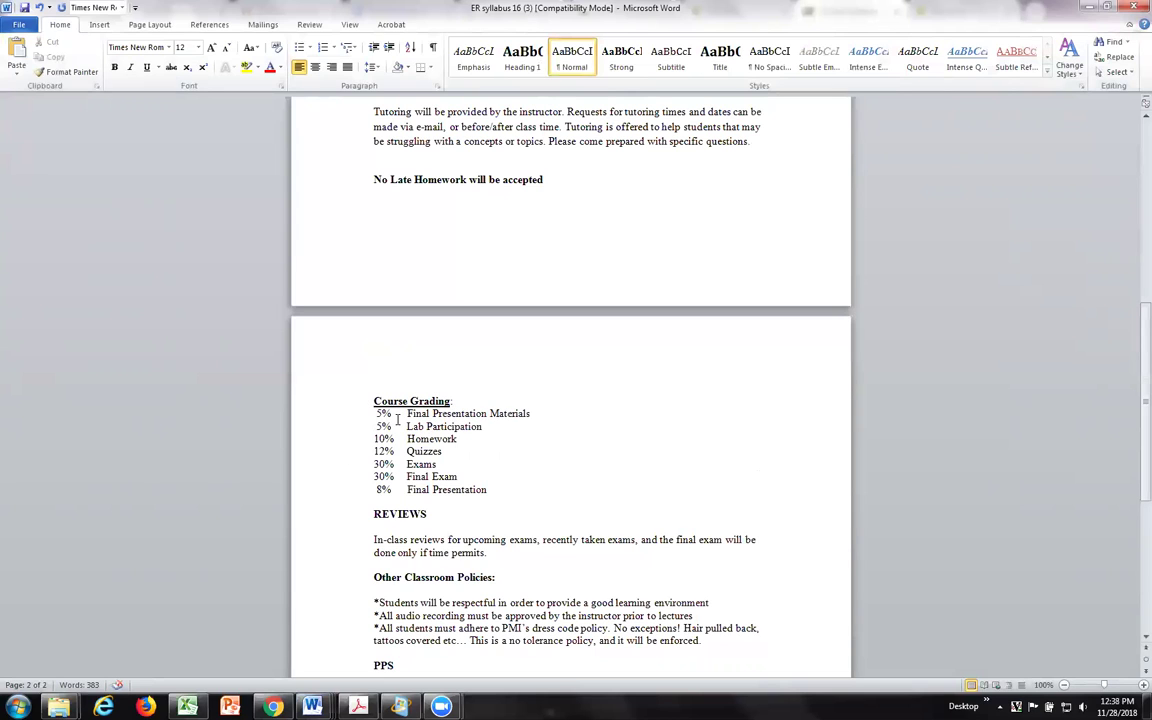
# - Review the remaining grading, classroom policy and PPS sections, and close the syllabus with its changes saved
pyautogui.scroll(-2, 558, 445)
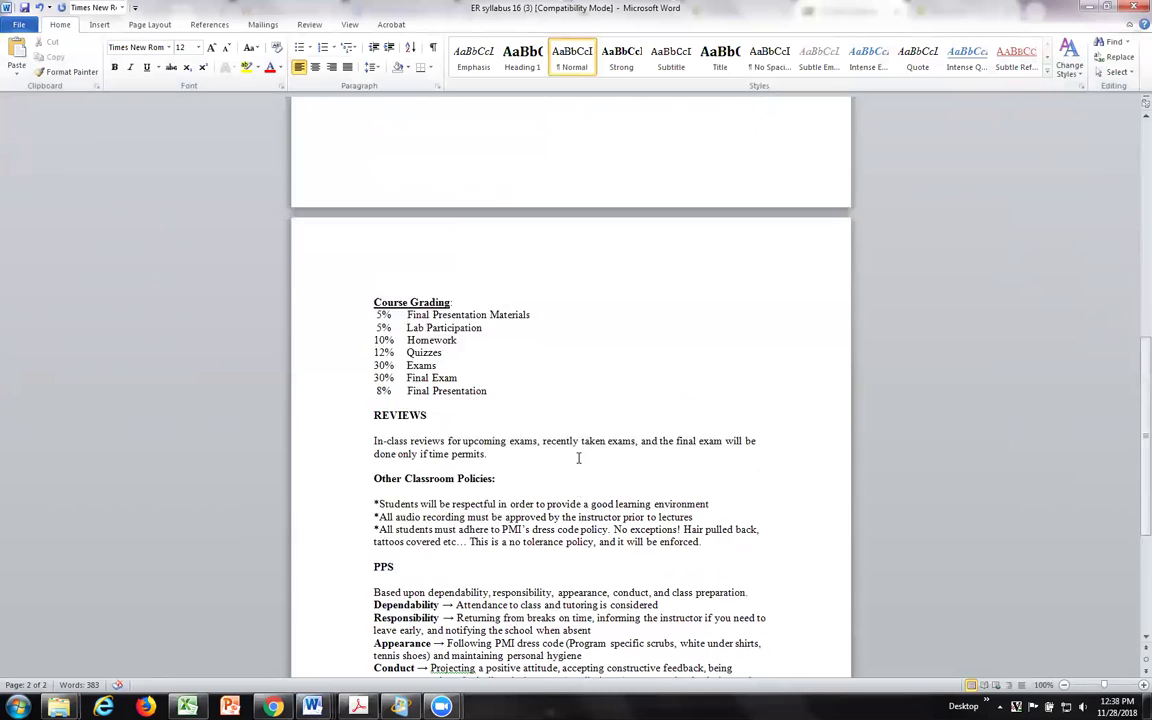
pyautogui.scroll(1, 578, 457)
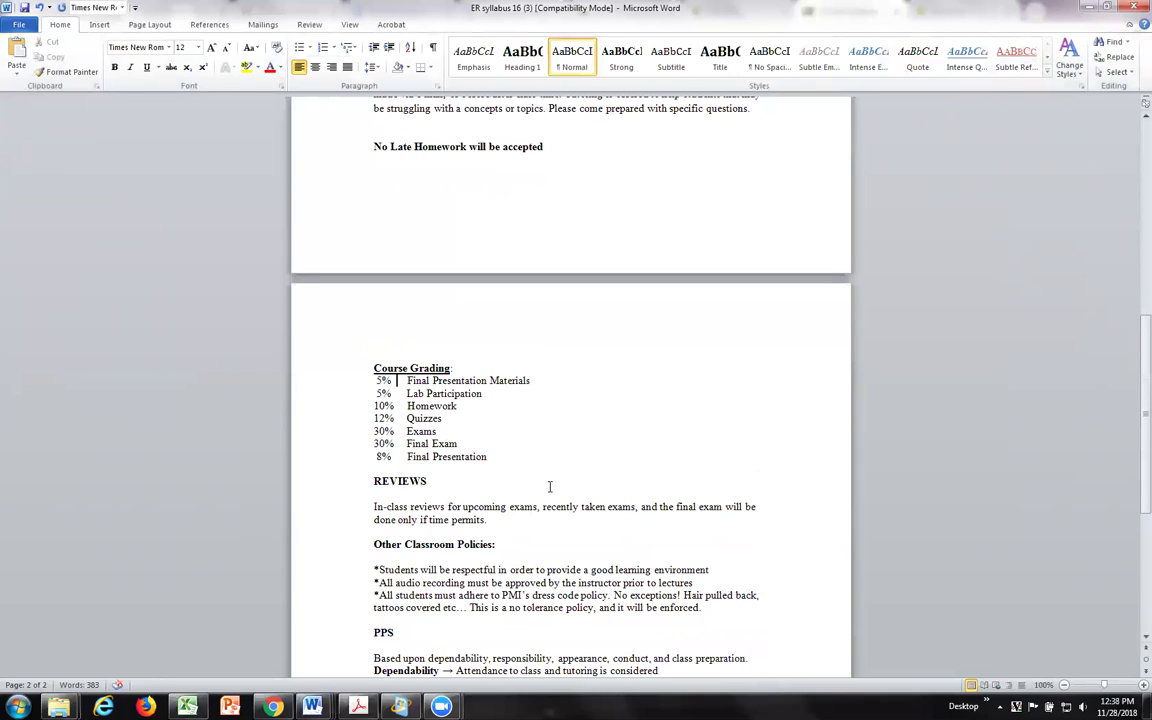
pyautogui.scroll(1, 507, 470)
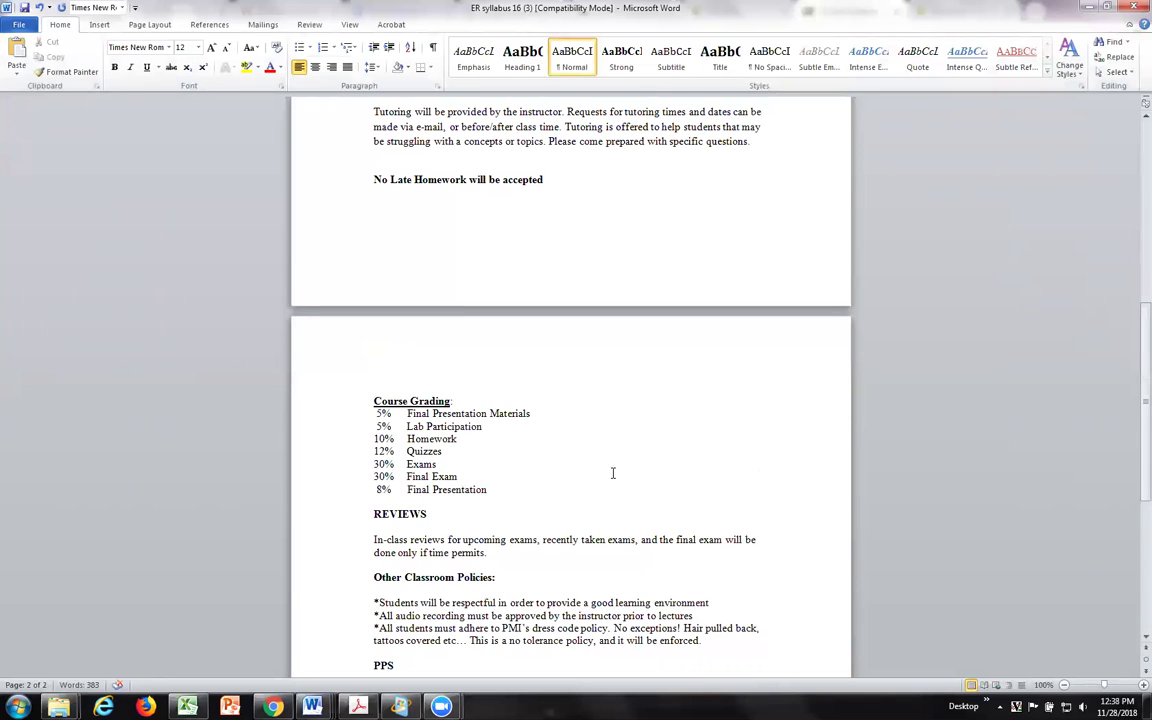
pyautogui.scroll(1, 613, 473)
pyautogui.scroll(1, 613, 473)
pyautogui.scroll(-7, 612, 470)
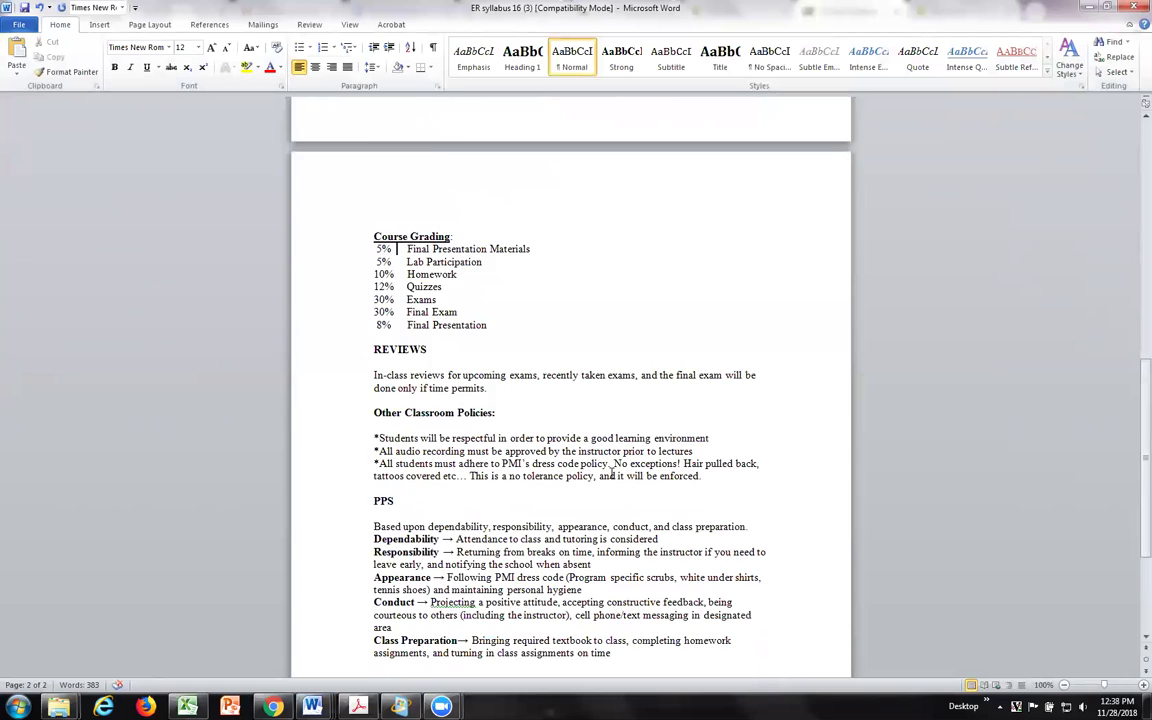
pyautogui.scroll(-6, 612, 473)
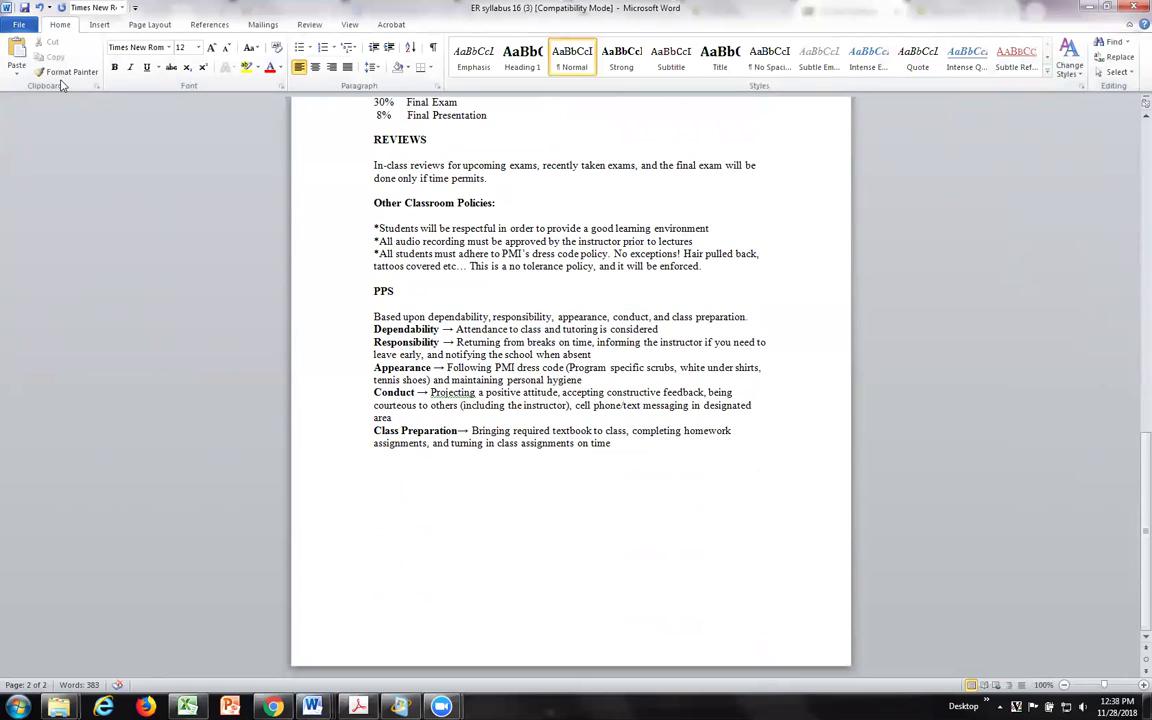
pyautogui.click(1133, 7)
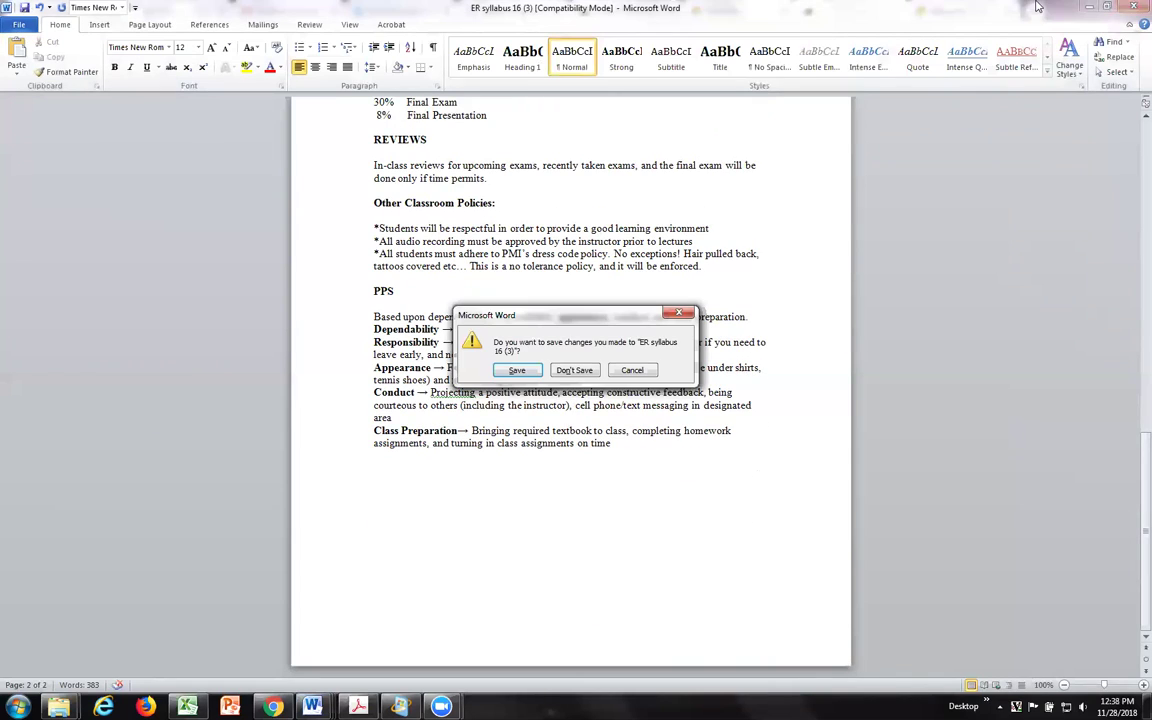
pyautogui.click(516, 371)
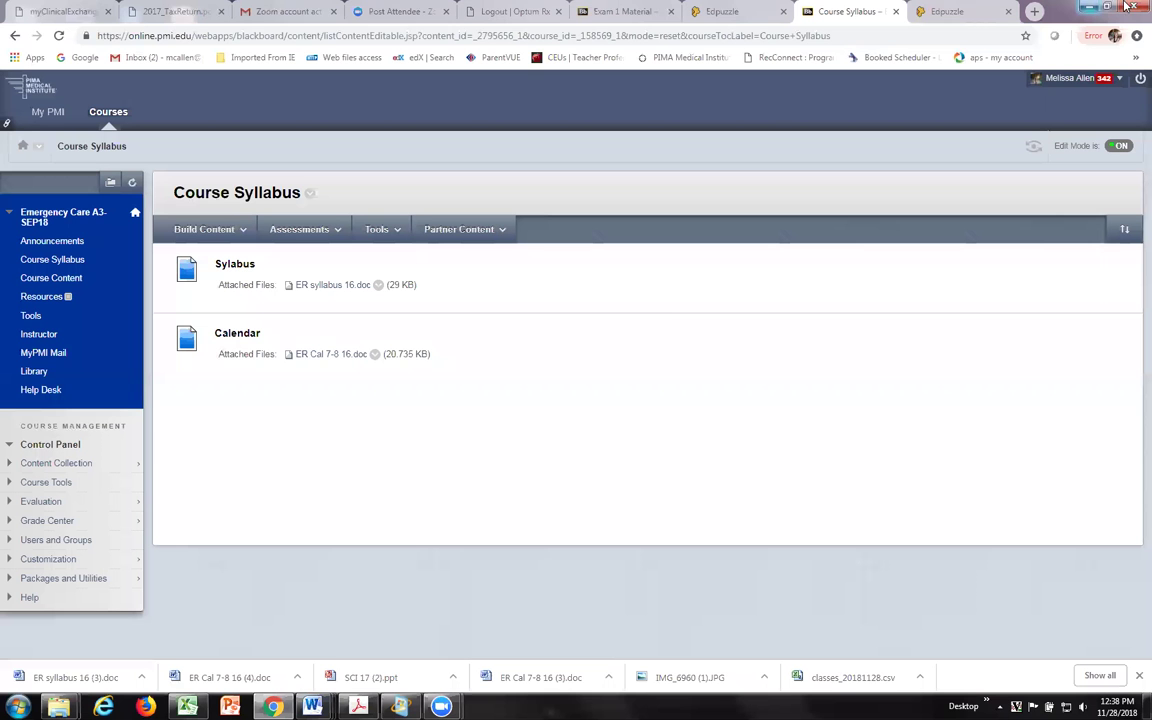
# - Open the Exam 1 Material folder in the Blackboard Course Content and look through its attached lecture files
pyautogui.click(22, 280)
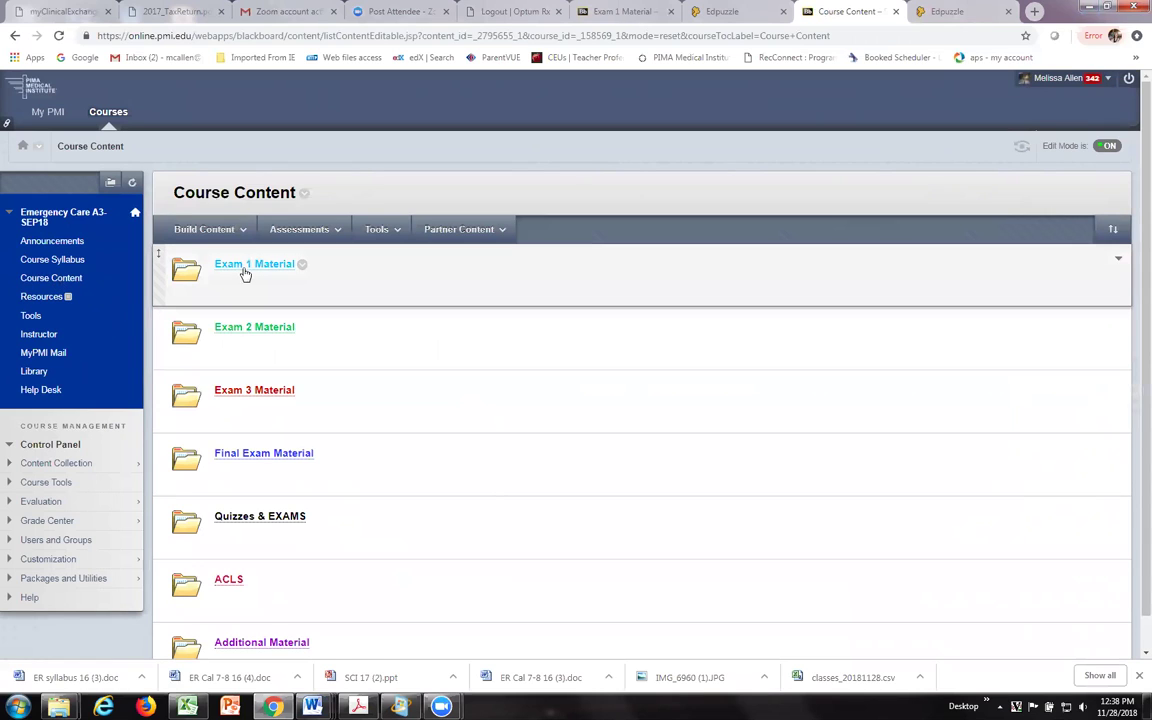
pyautogui.click(253, 266)
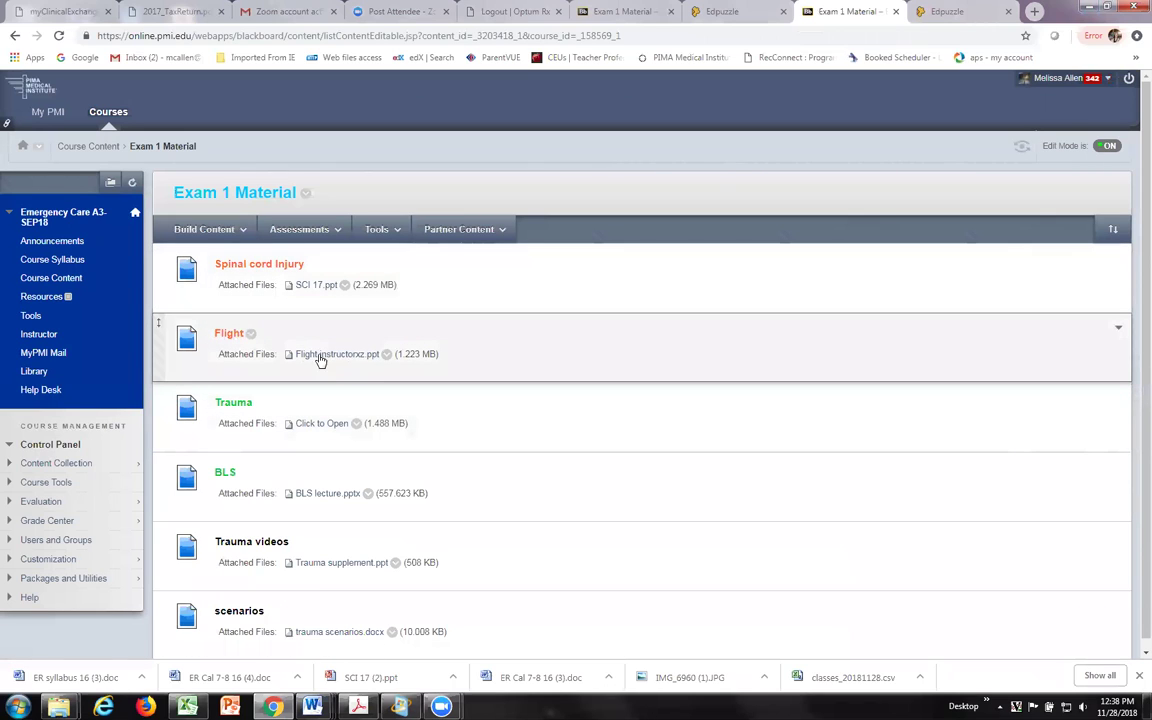
pyautogui.scroll(-1, 480, 318)
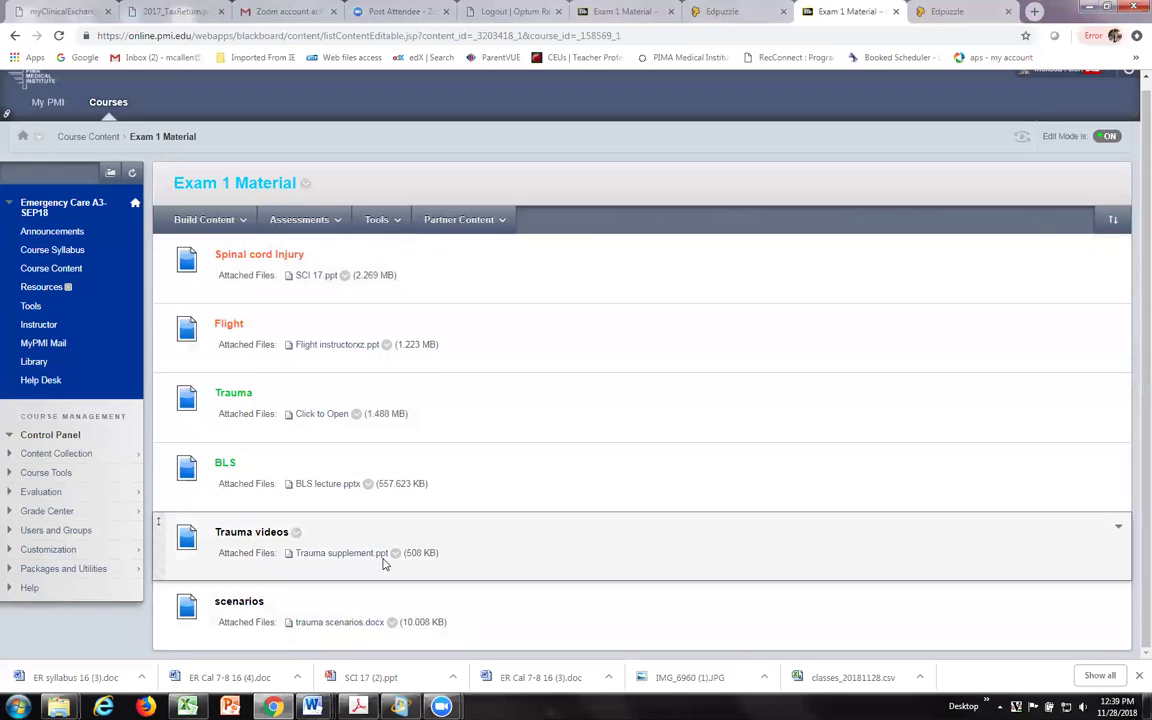
# - Return to Course Content and review the assessments and exams listed in the Quizzes & EXAMS folder
pyautogui.click(51, 269)
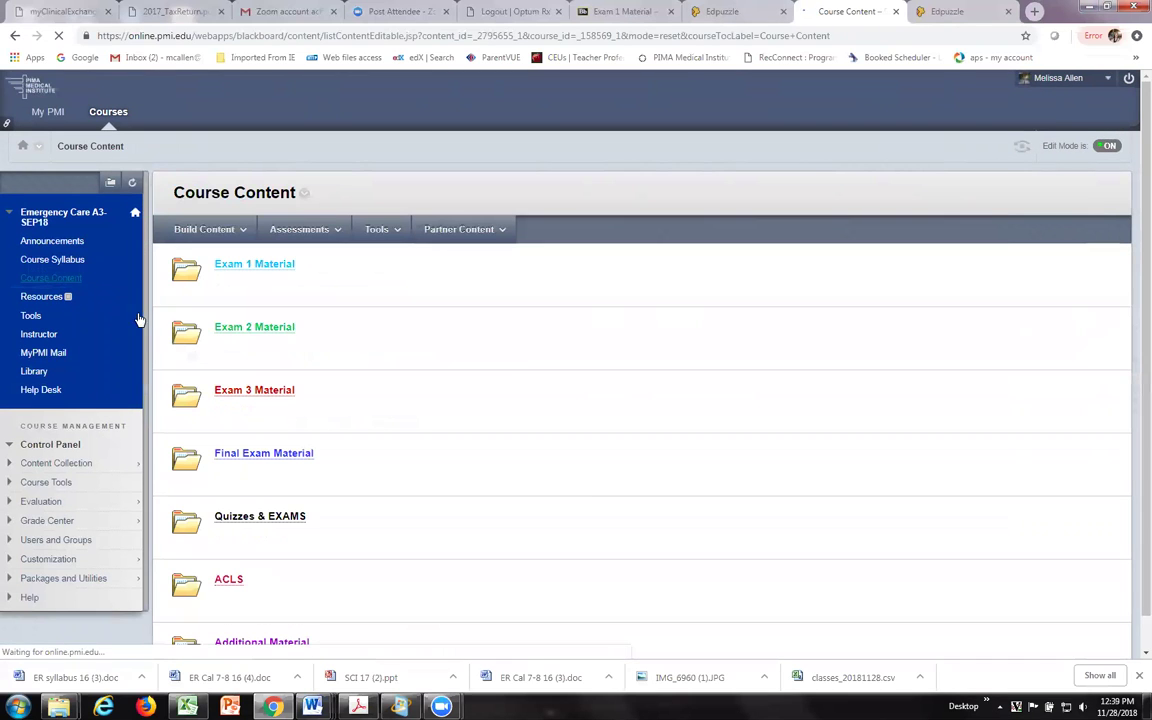
pyautogui.scroll(-1, 560, 485)
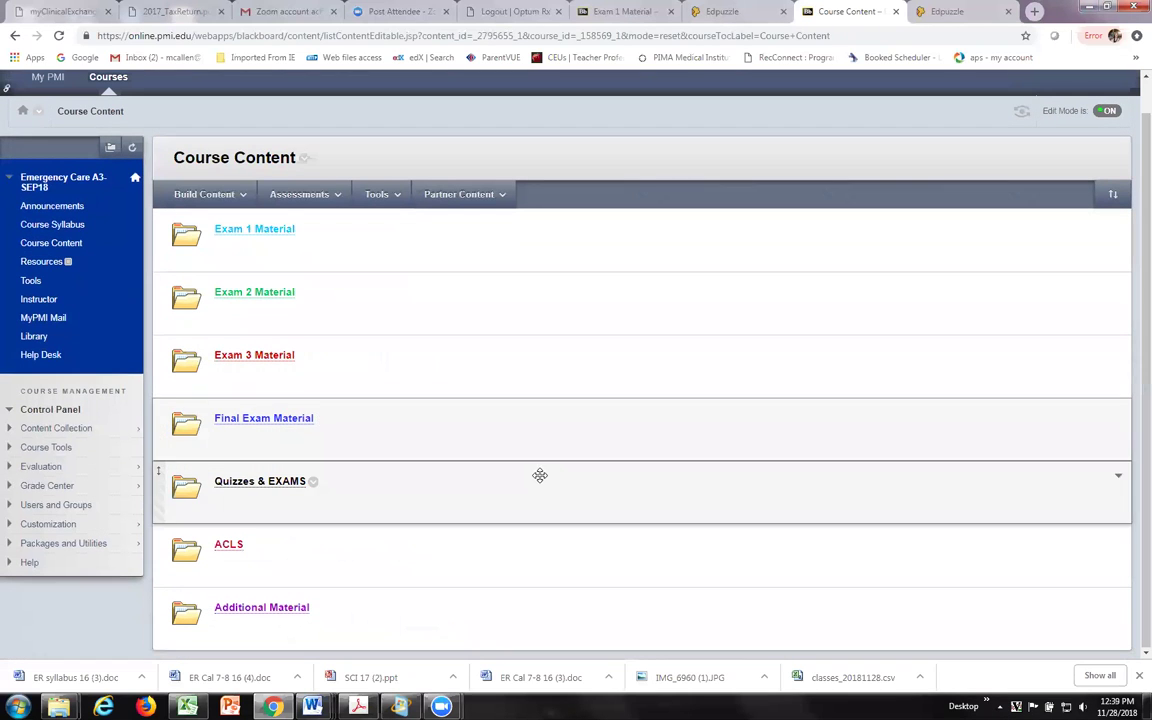
pyautogui.click(264, 482)
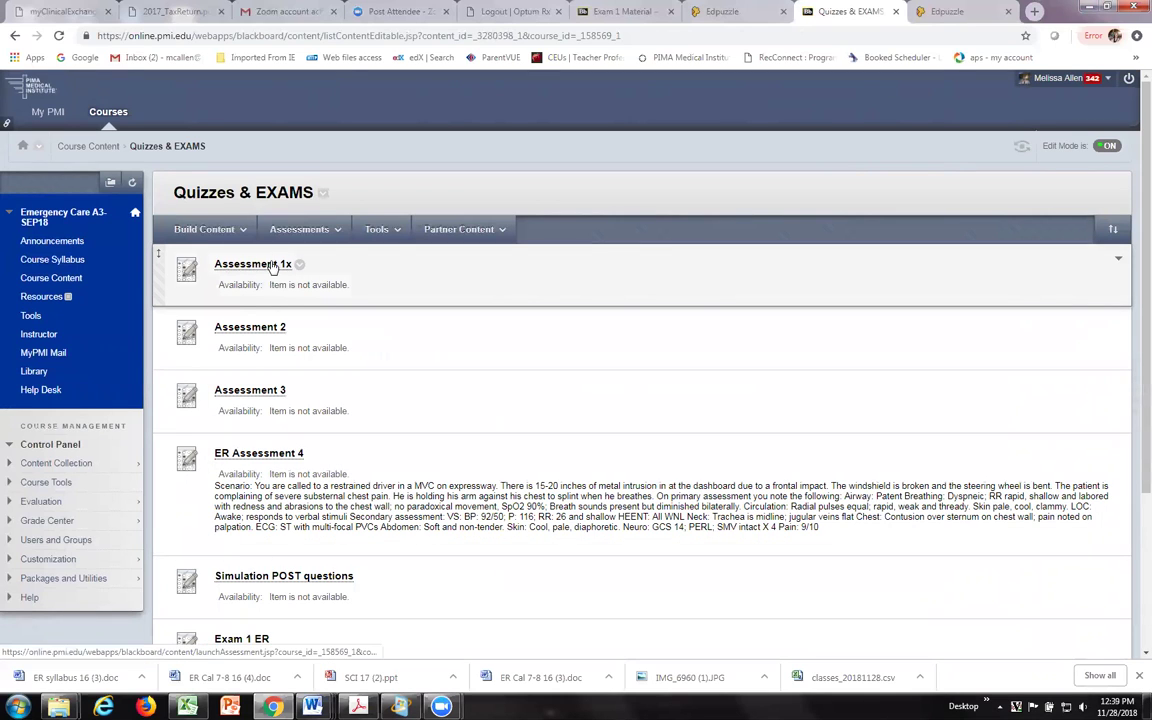
pyautogui.scroll(-3, 261, 133)
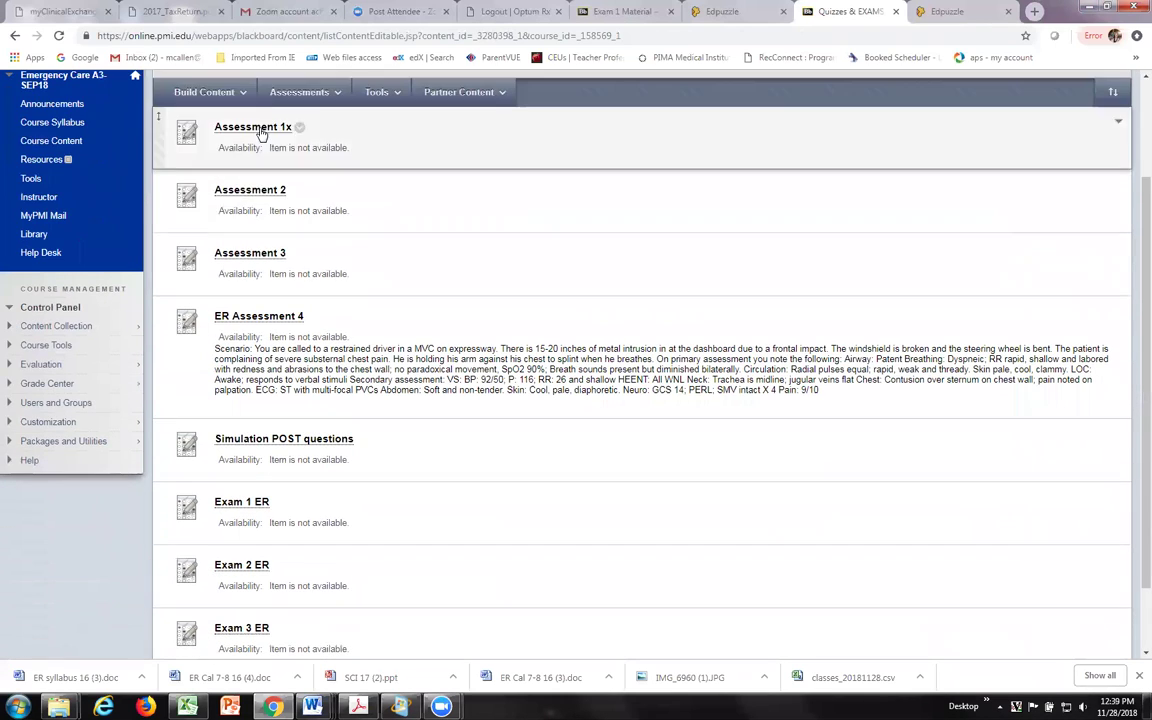
pyautogui.scroll(-2, 573, 599)
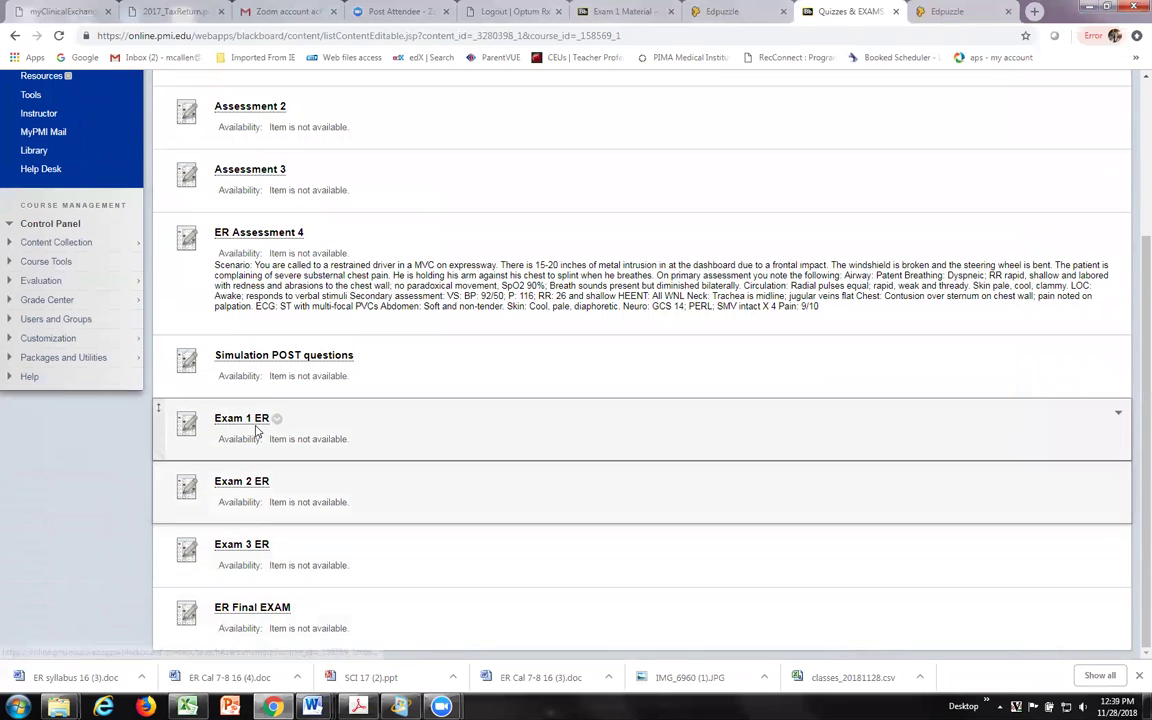
pyautogui.scroll(2, 350, 609)
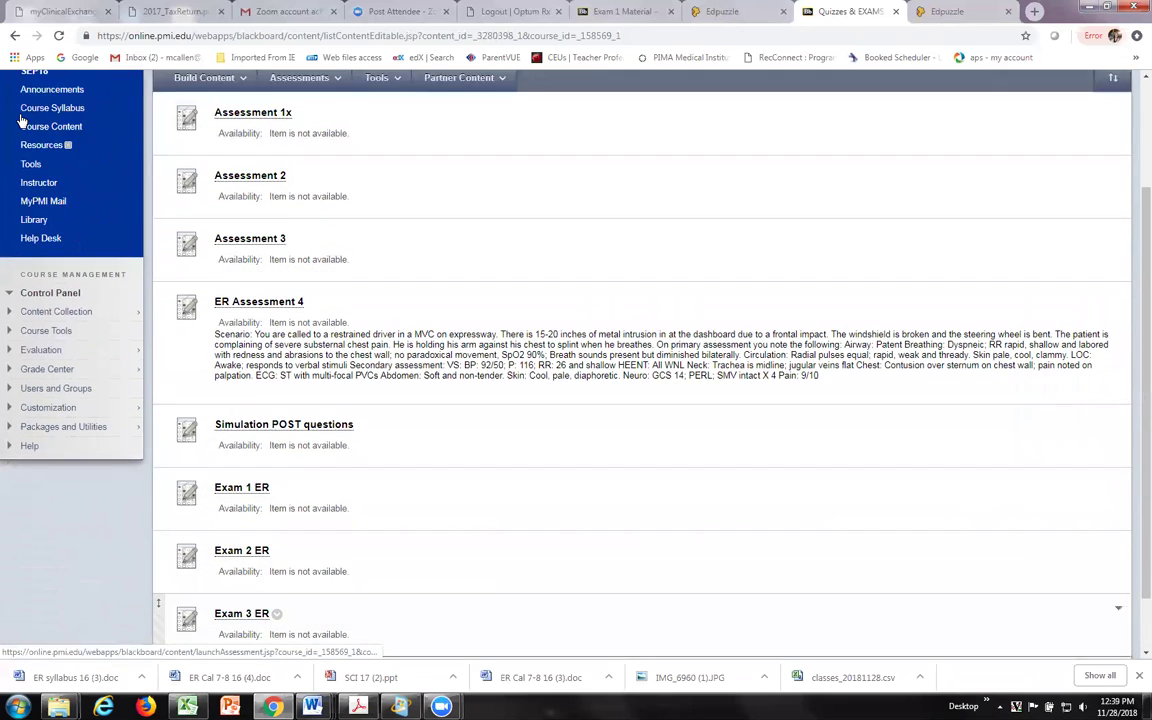
pyautogui.scroll(2, 22, 120)
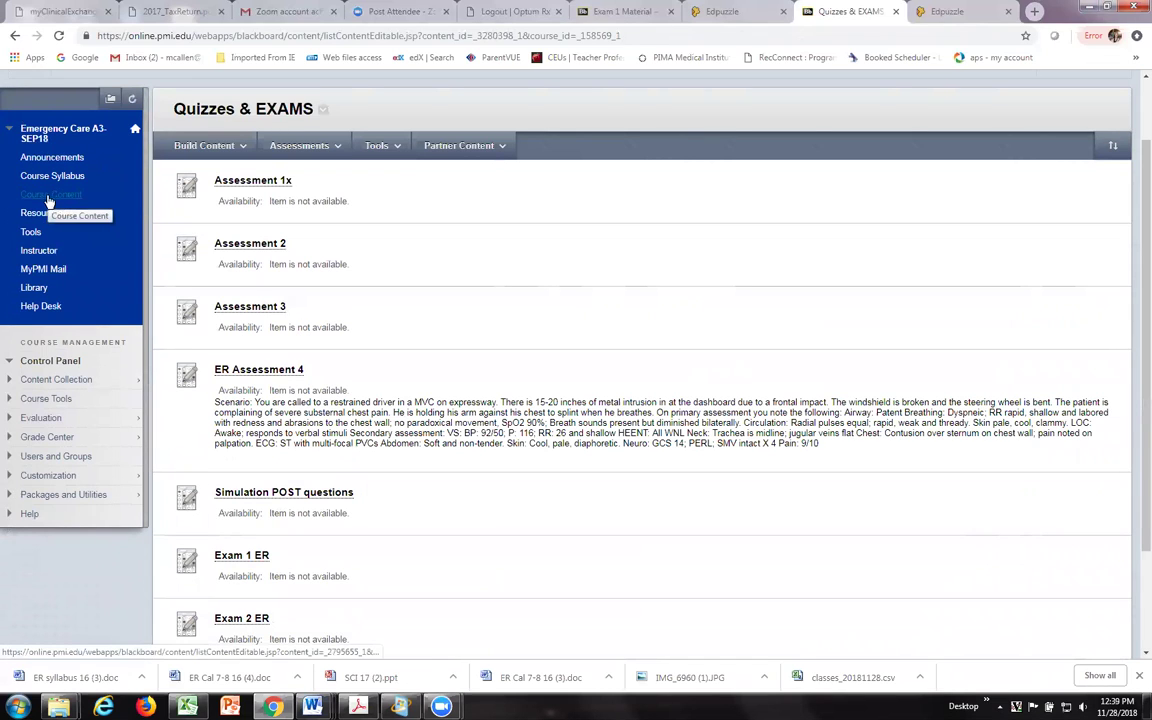
# - View the files in the Exam 2 Material folder of the Course Content and return to the folder list
pyautogui.click(49, 198)
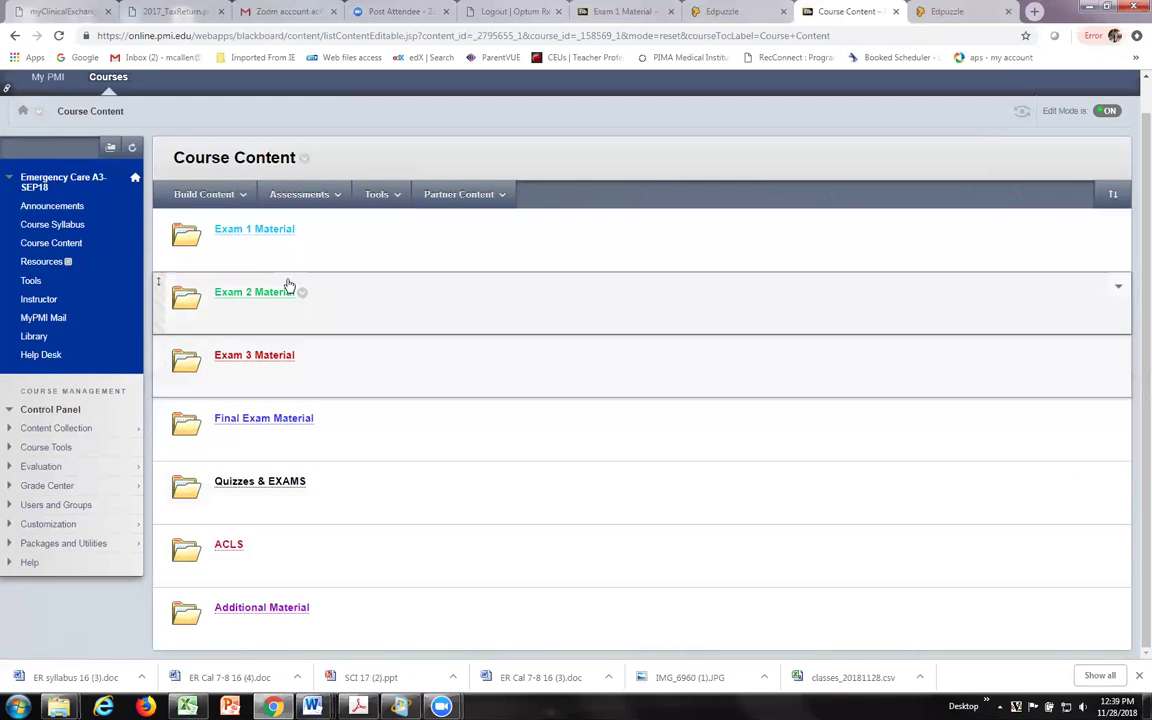
pyautogui.click(250, 230)
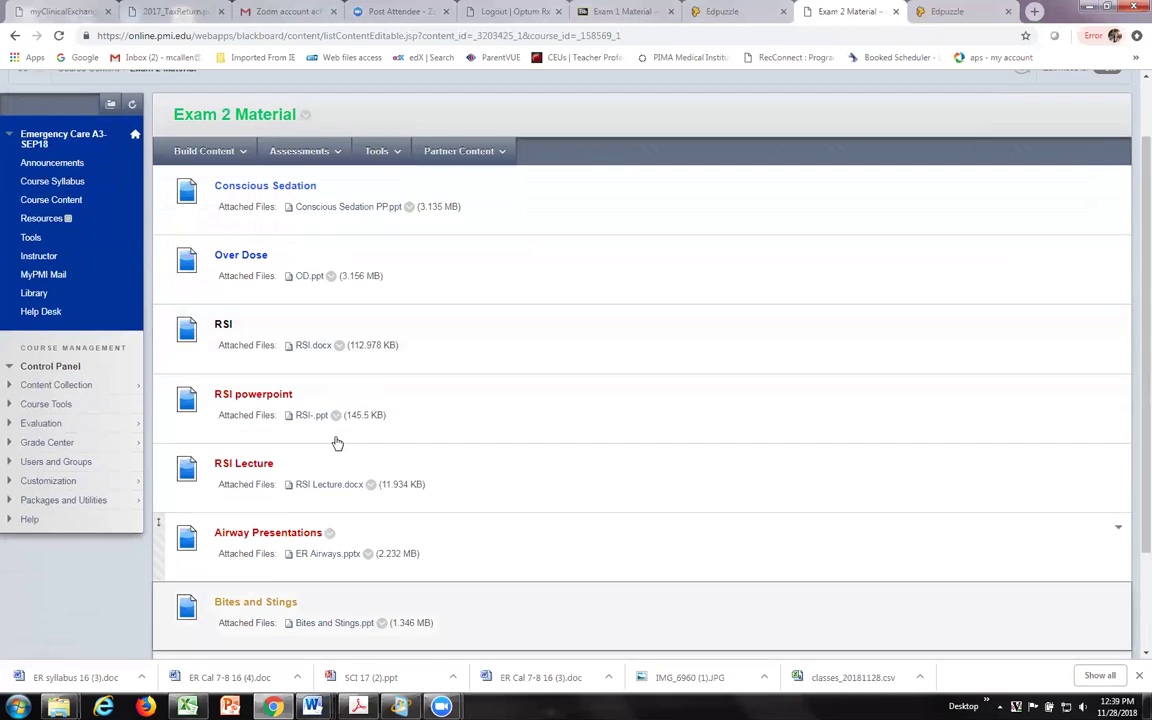
pyautogui.scroll(-3, 337, 443)
pyautogui.scroll(3, 350, 535)
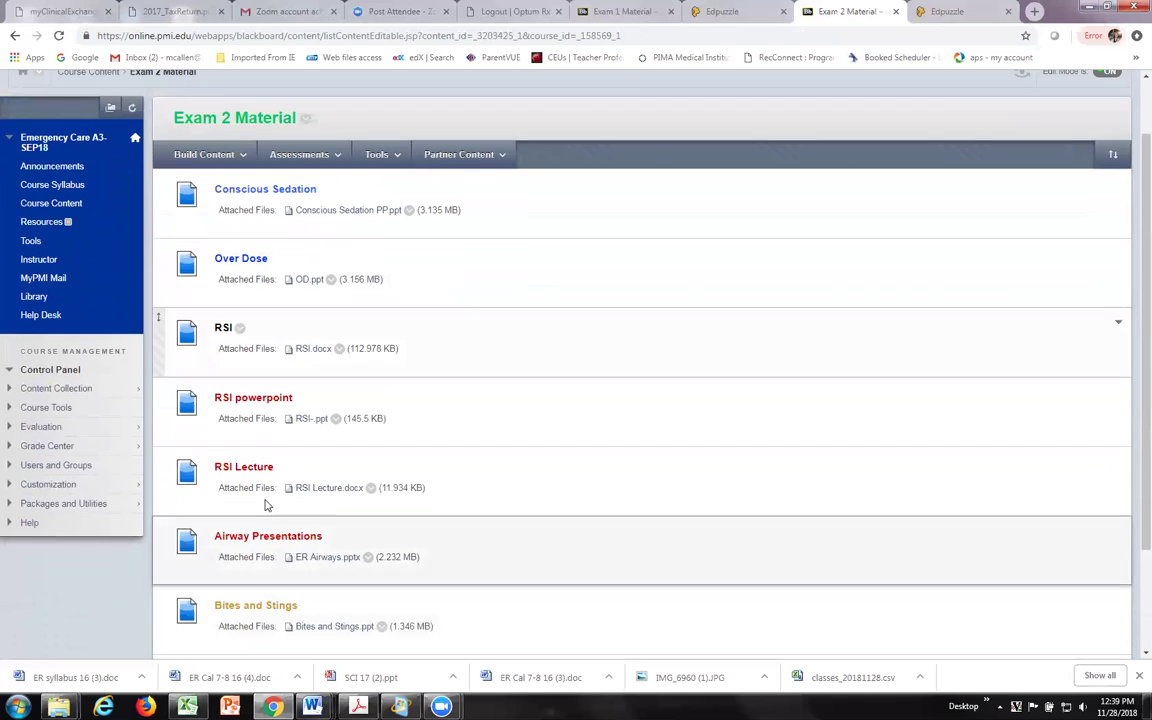
pyautogui.click(128, 181)
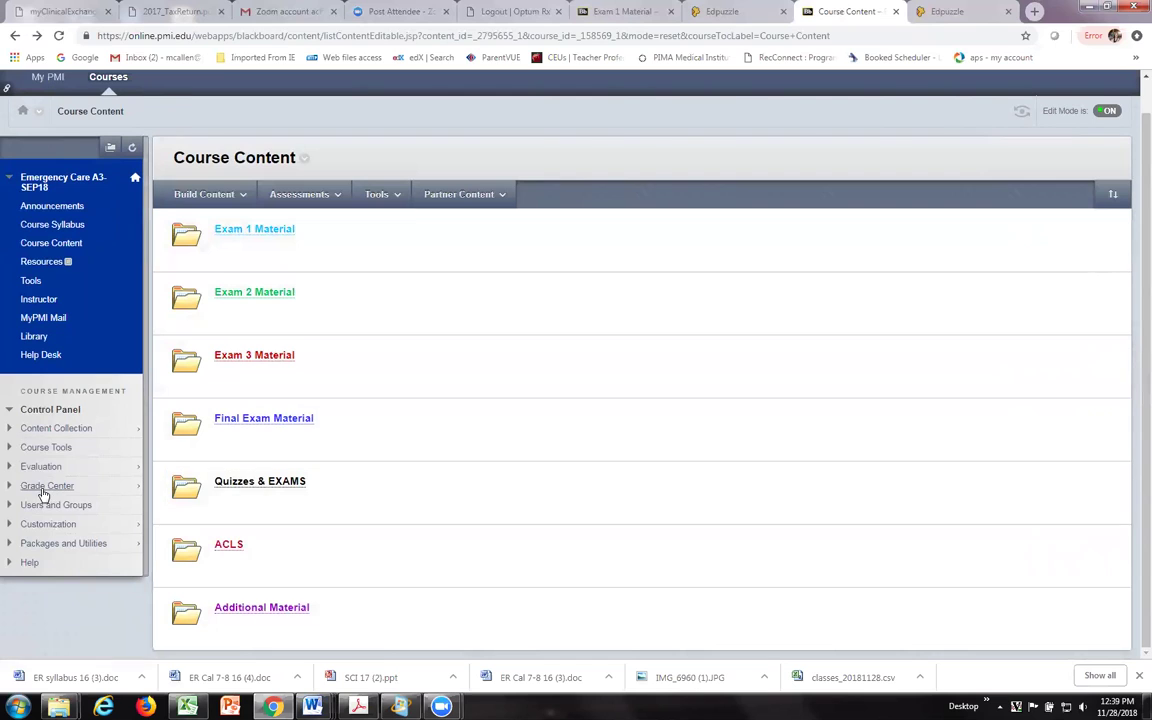
# - Open the Full Grade Center and bring its remaining grade columns through Final Project into view
pyautogui.click(45, 487)
pyautogui.click(90, 516)
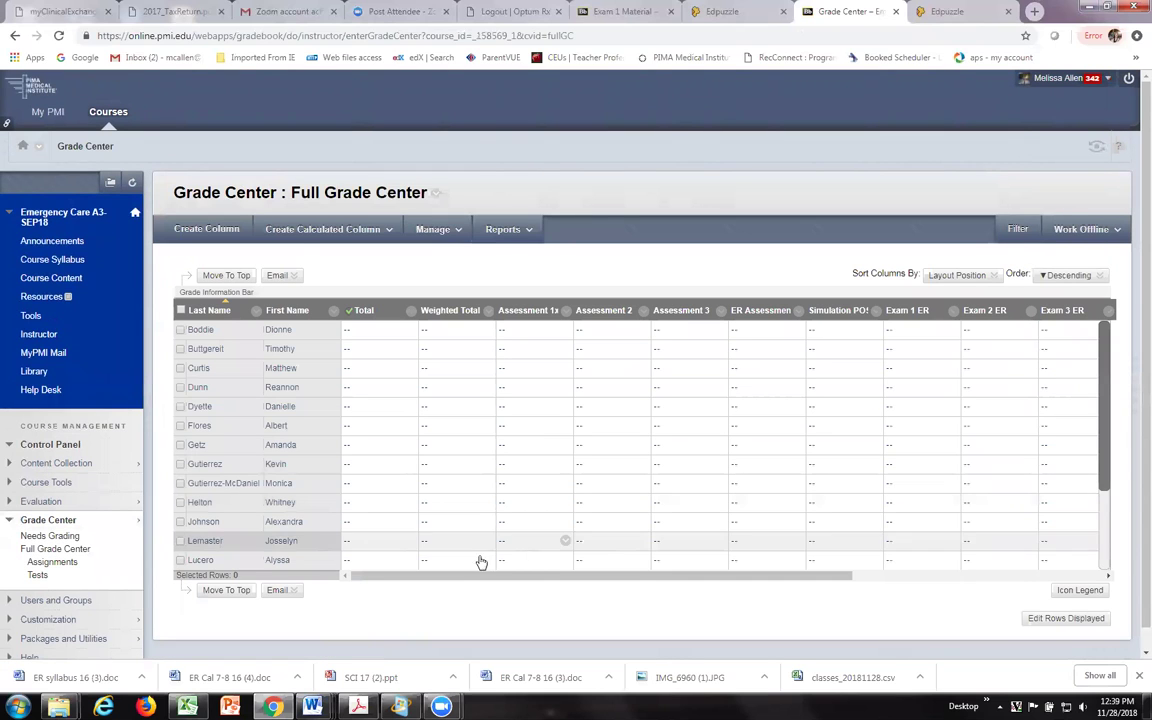
pyautogui.moveTo(426, 578); pyautogui.dragTo(867, 590)
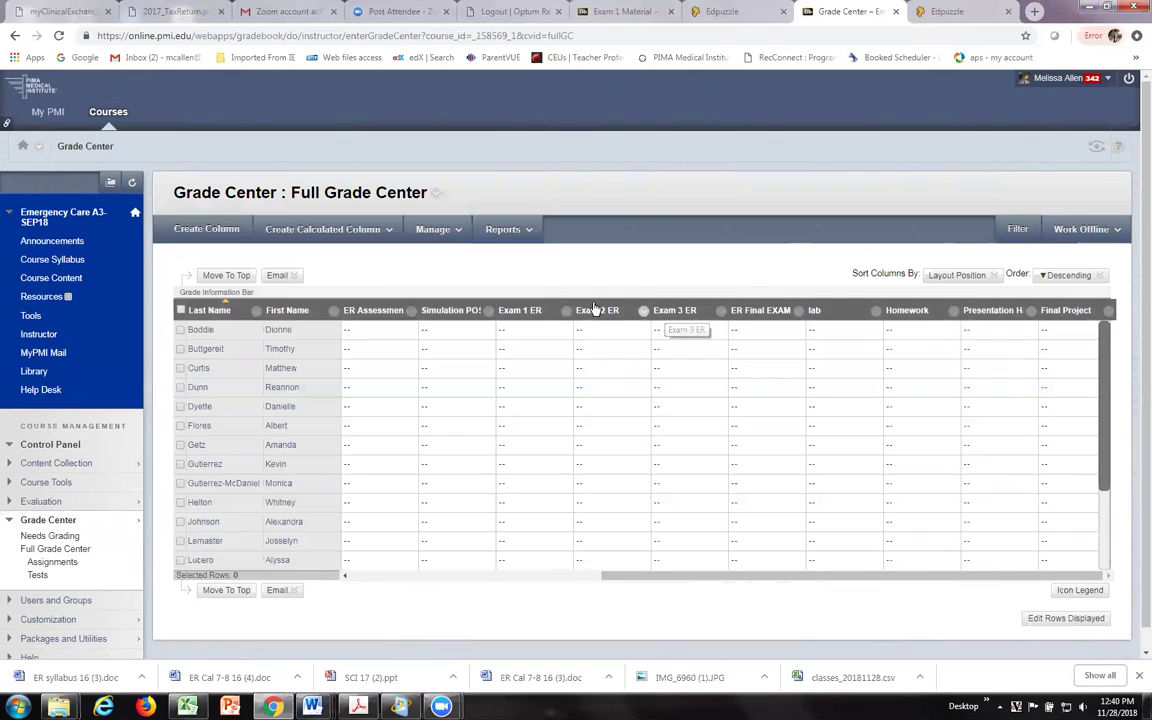
# - Bring the Grade Center's earlier columns back into view, from Total and Weighted Total through the assessments and exams
pyautogui.moveTo(663, 577); pyautogui.dragTo(520, 577)
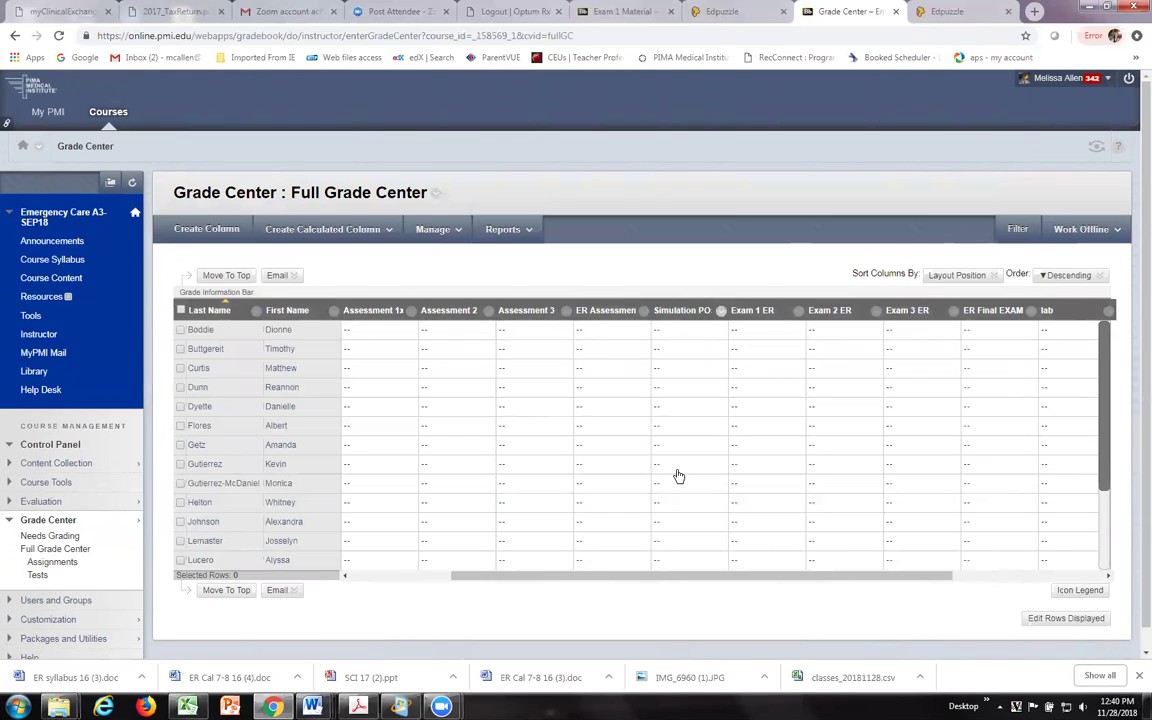
pyautogui.moveTo(604, 585); pyautogui.dragTo(491, 596)
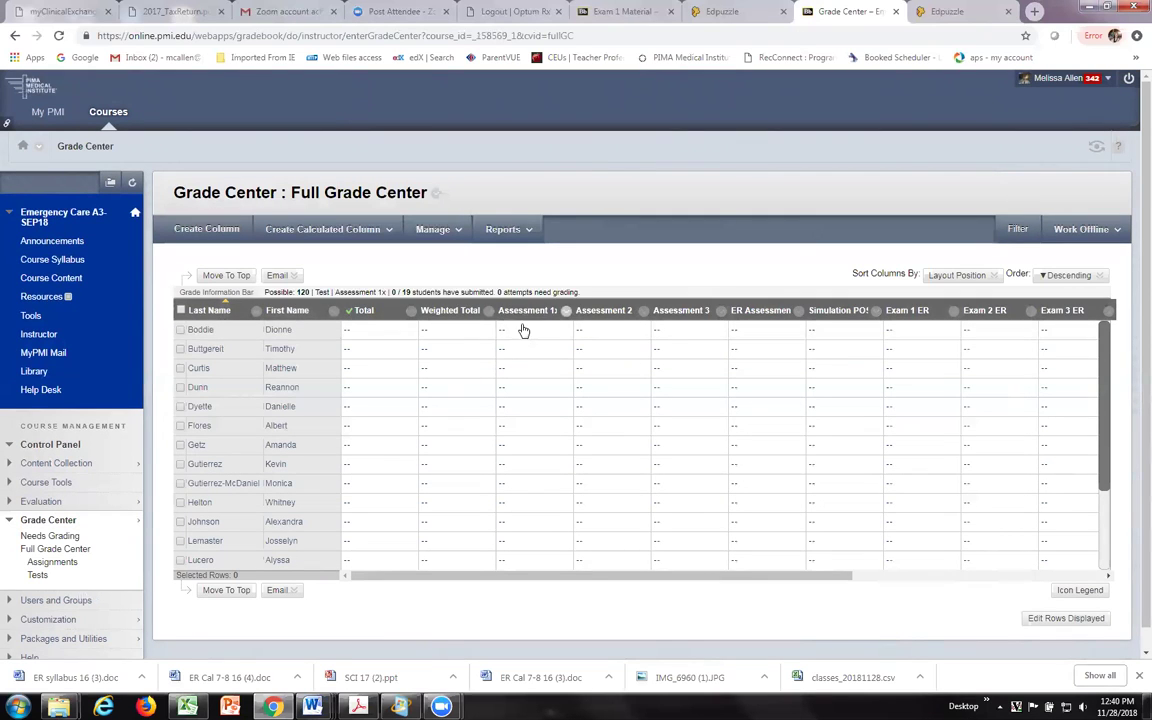
# - Open the downloaded ER Cal 7-8 16 (3) calendar in Word, maximize its window and look over its schedule and homework pages
pyautogui.click(540, 677)
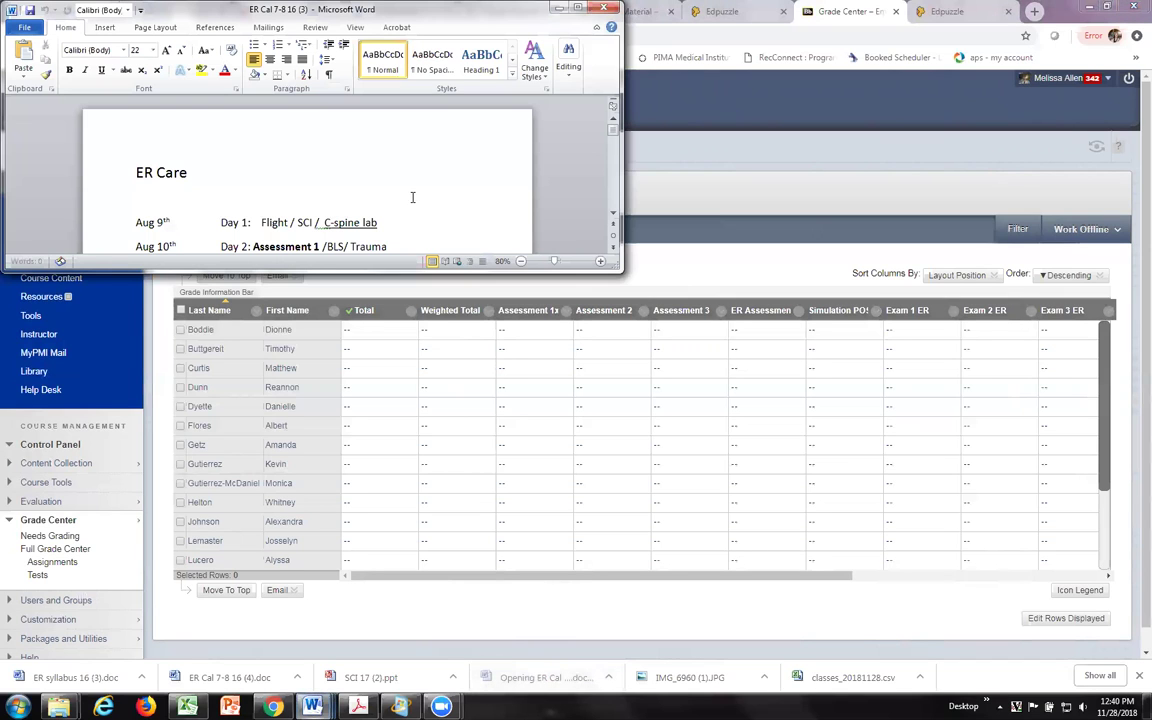
pyautogui.click(577, 10)
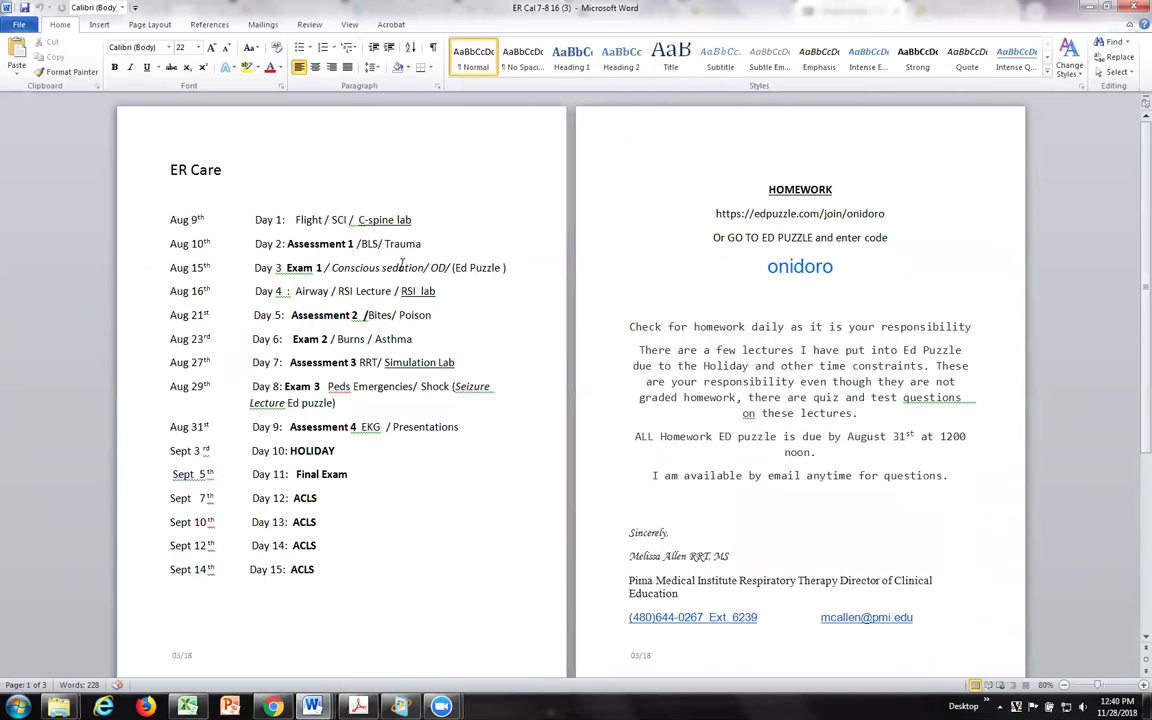
pyautogui.scroll(-1, 268, 295)
pyautogui.scroll(1, 268, 295)
# - Switch to the ER Cal 7-8 16 (4) document and review its class schedule from Dec 6th through the January ACLS days
pyautogui.moveTo(313, 706)
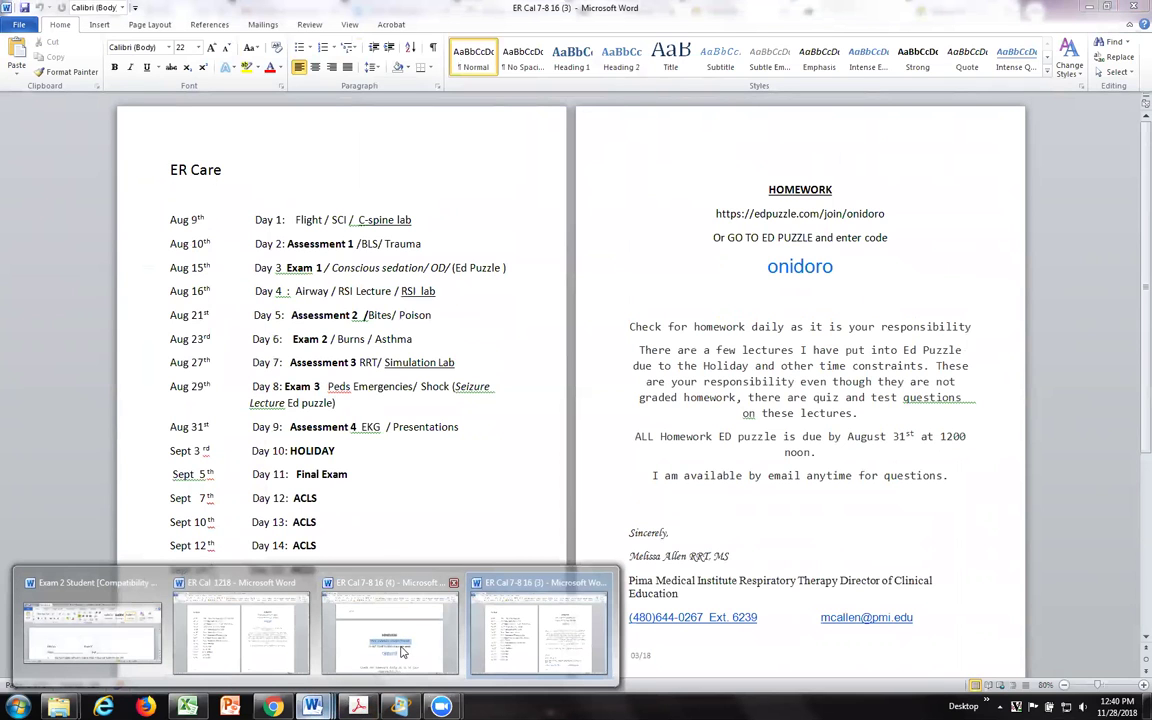
pyautogui.click(401, 645)
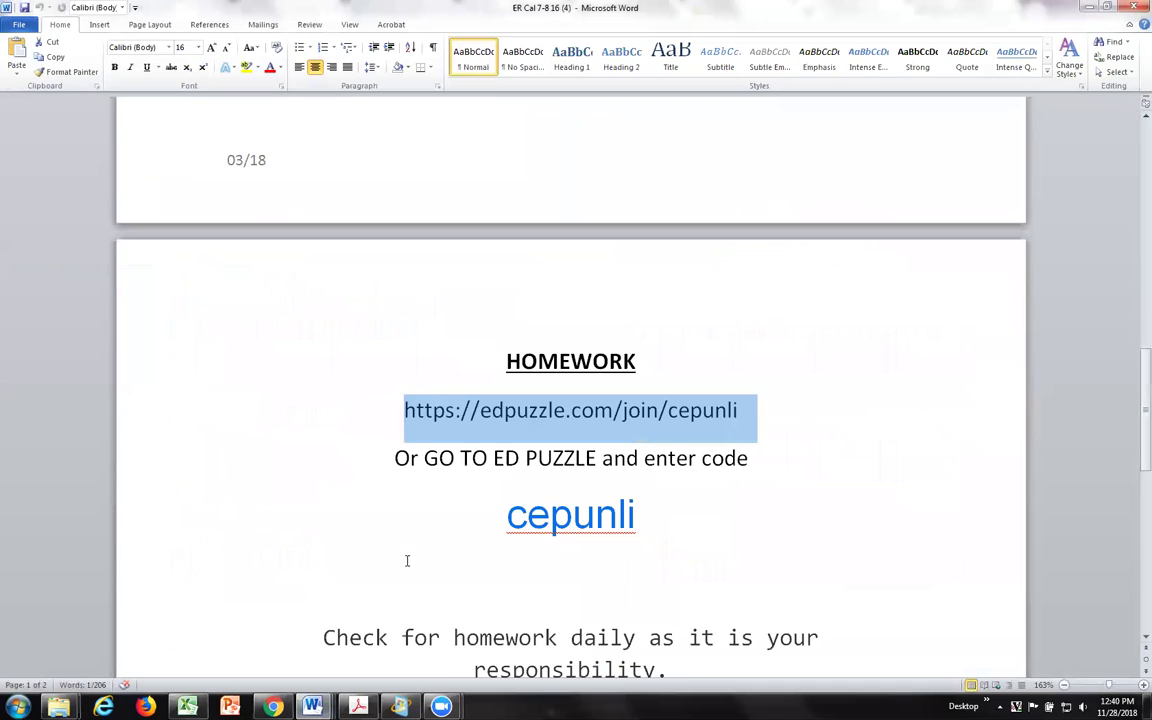
pyautogui.scroll(15, 407, 560)
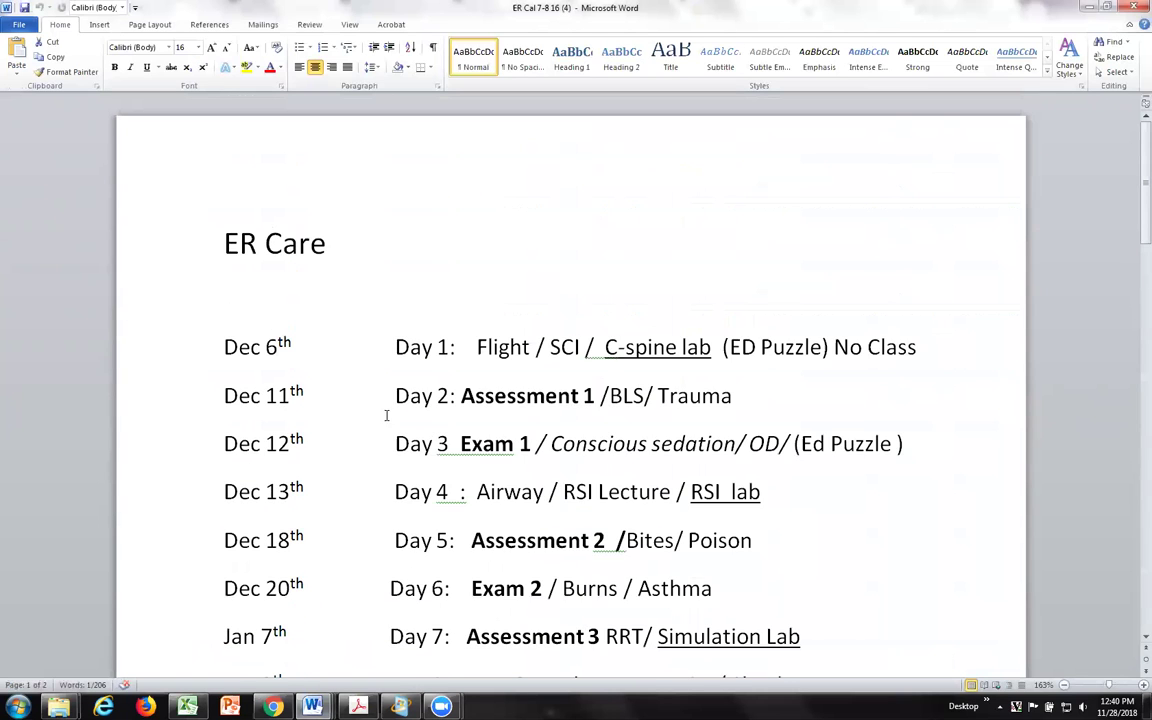
pyautogui.scroll(-1, 370, 413)
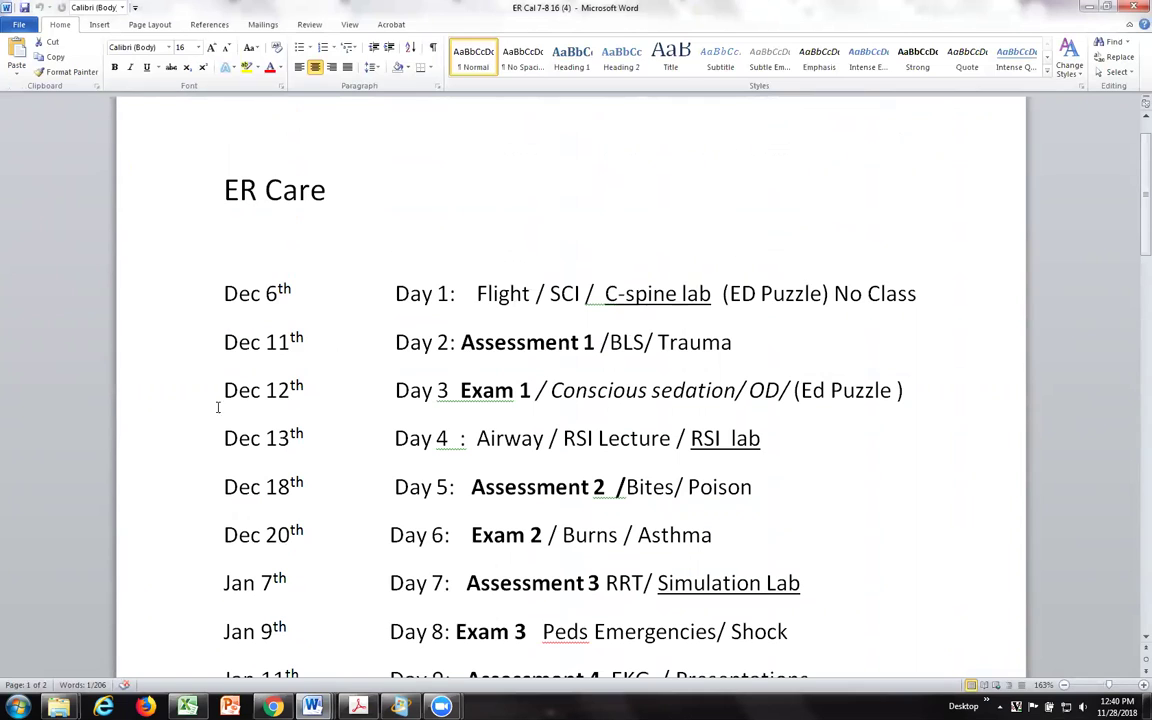
pyautogui.scroll(-1, 279, 401)
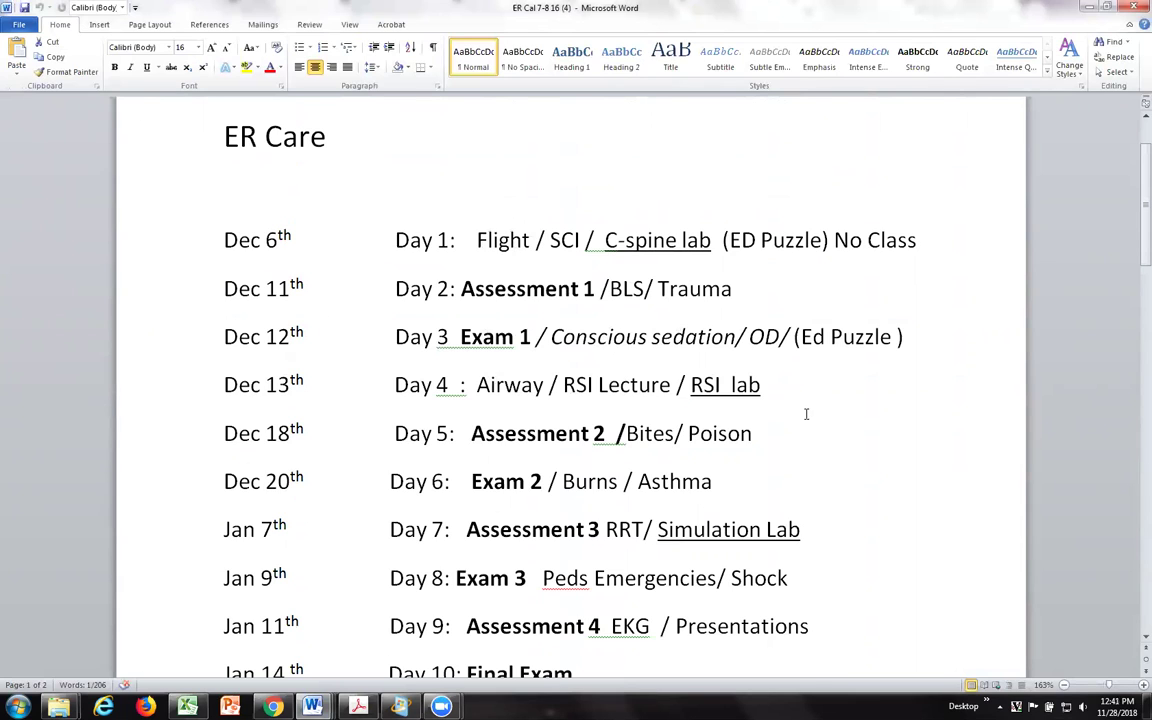
pyautogui.scroll(-1, 763, 400)
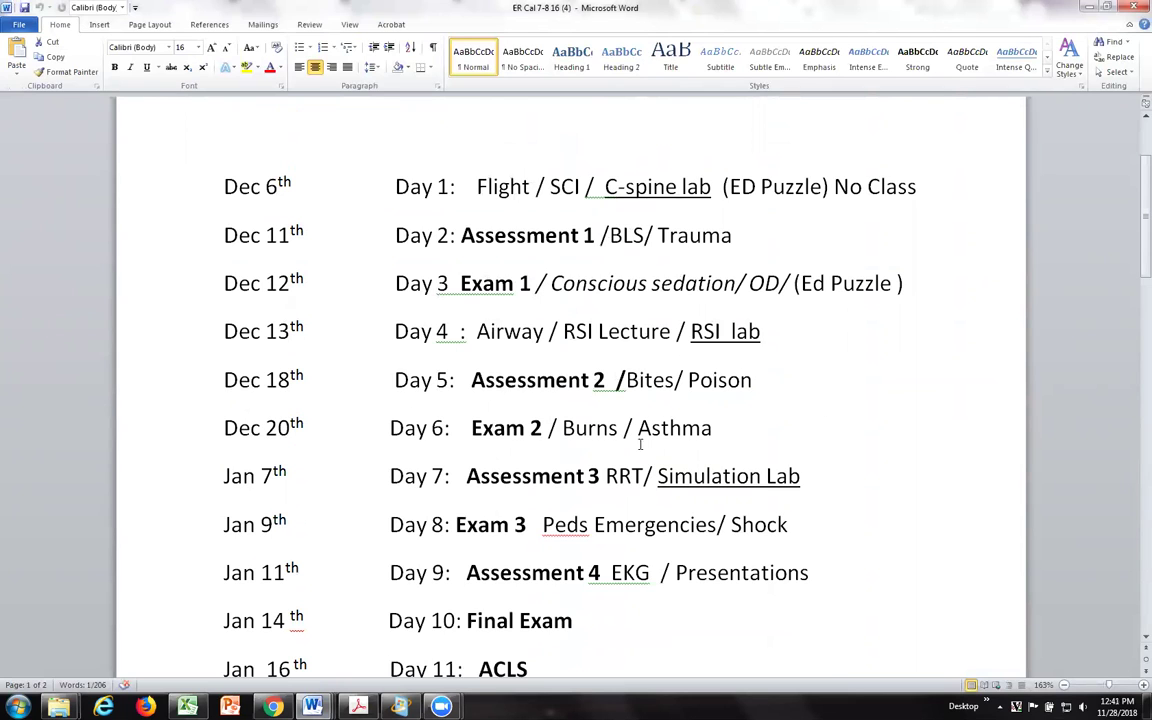
pyautogui.scroll(-1, 706, 441)
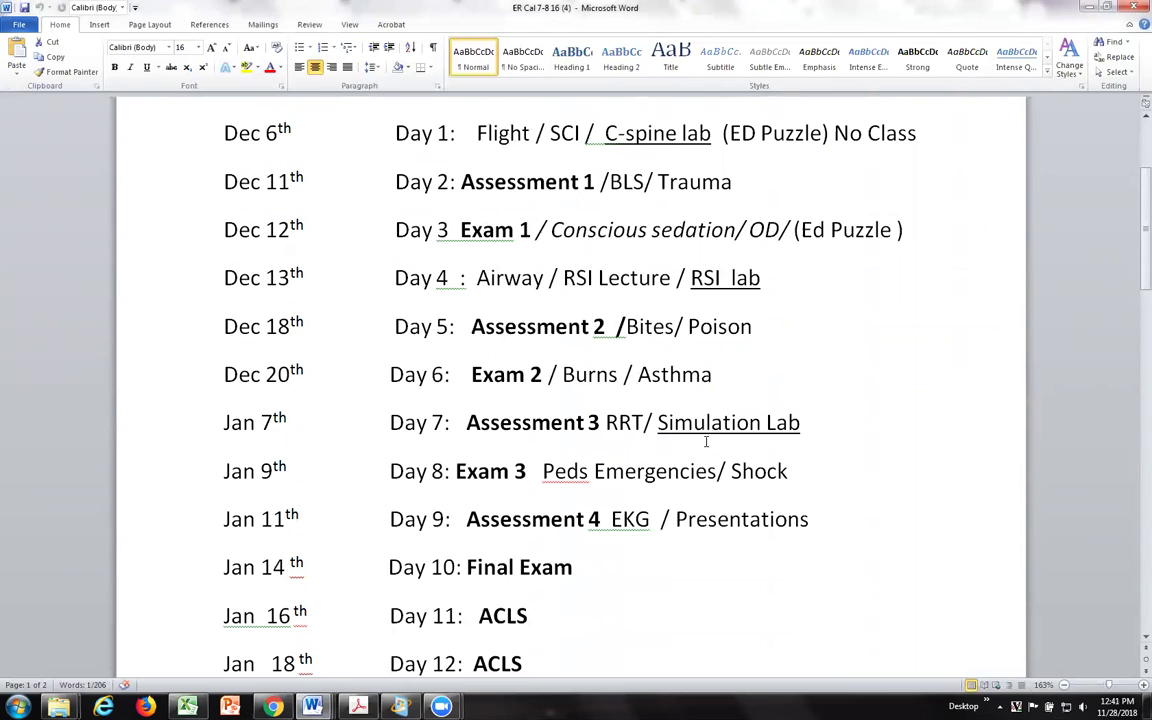